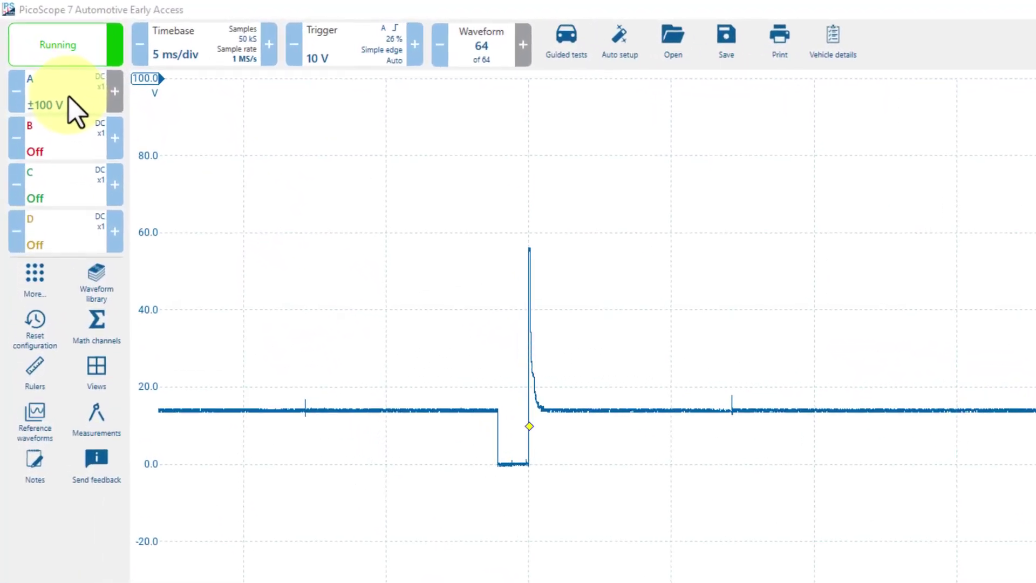
Open channel A's options, try Auto, then set the range manually, trying ±50 V before returning to ±100 V
left_click(68, 98)
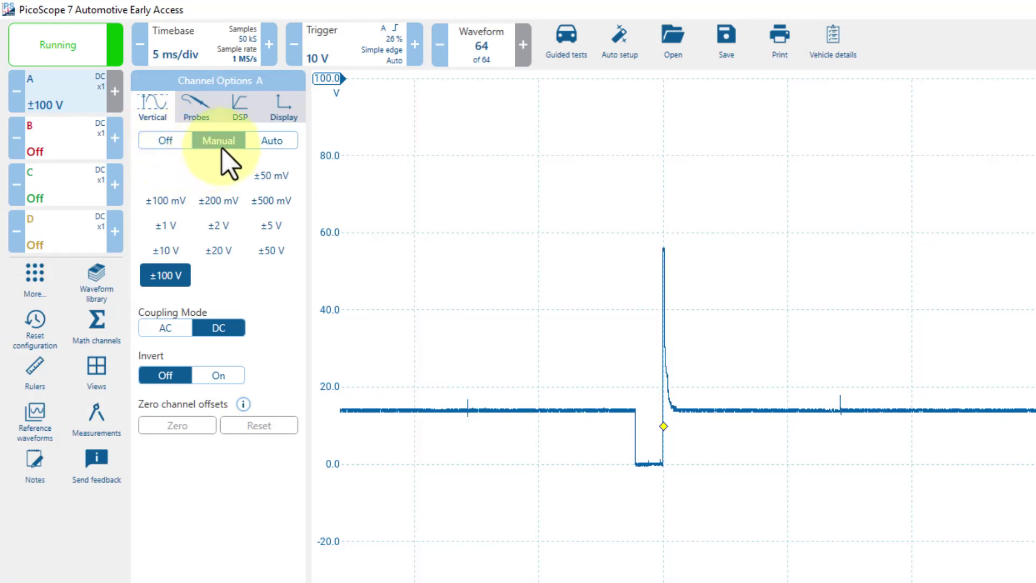
left_click(271, 143)
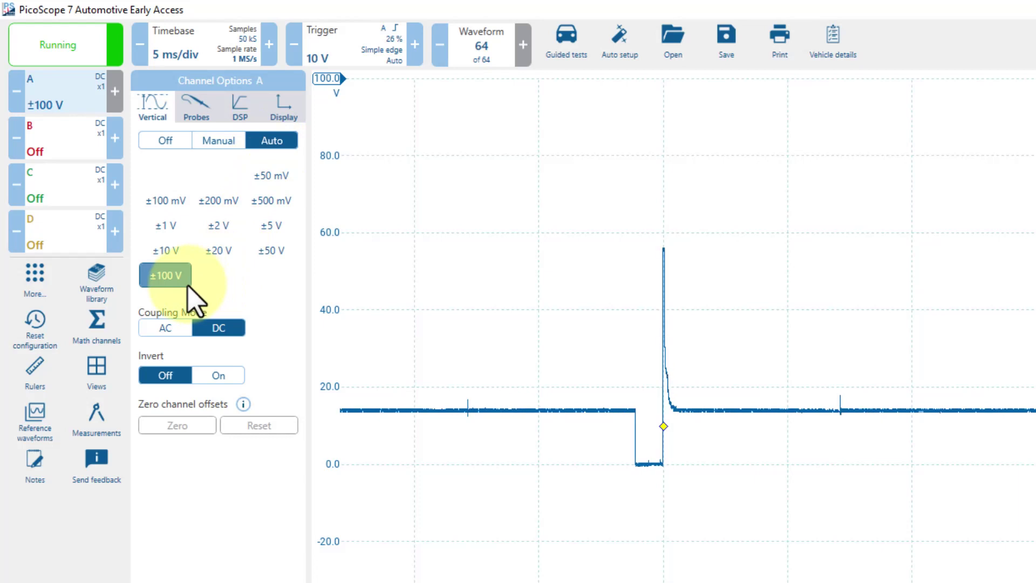
left_click(229, 145)
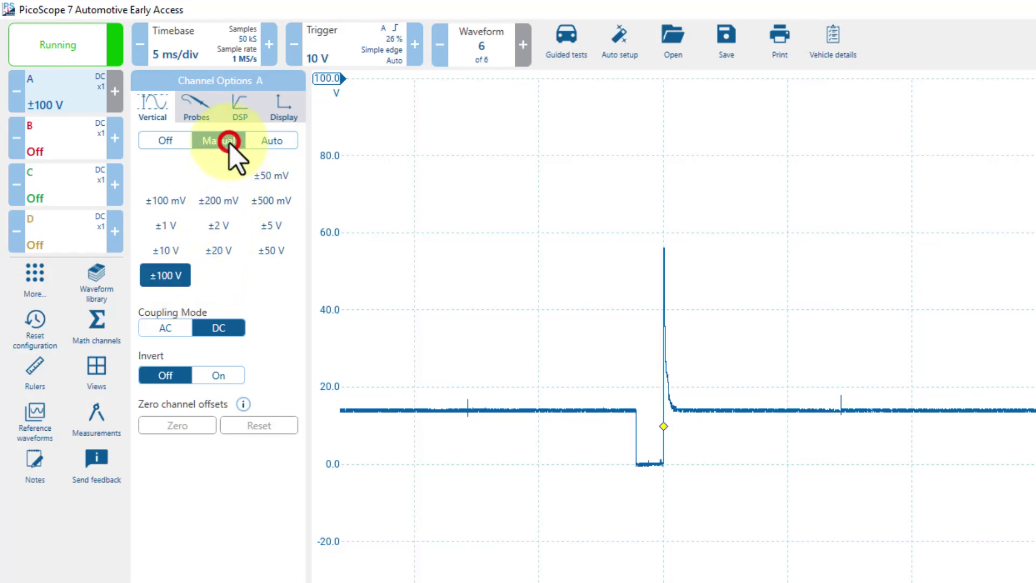
left_click(272, 253)
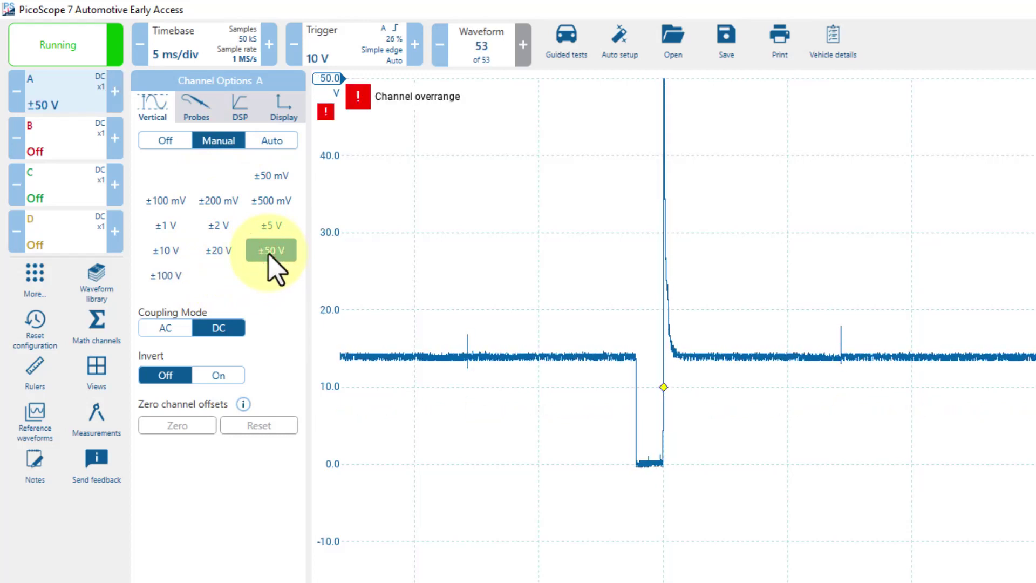
left_click(167, 275)
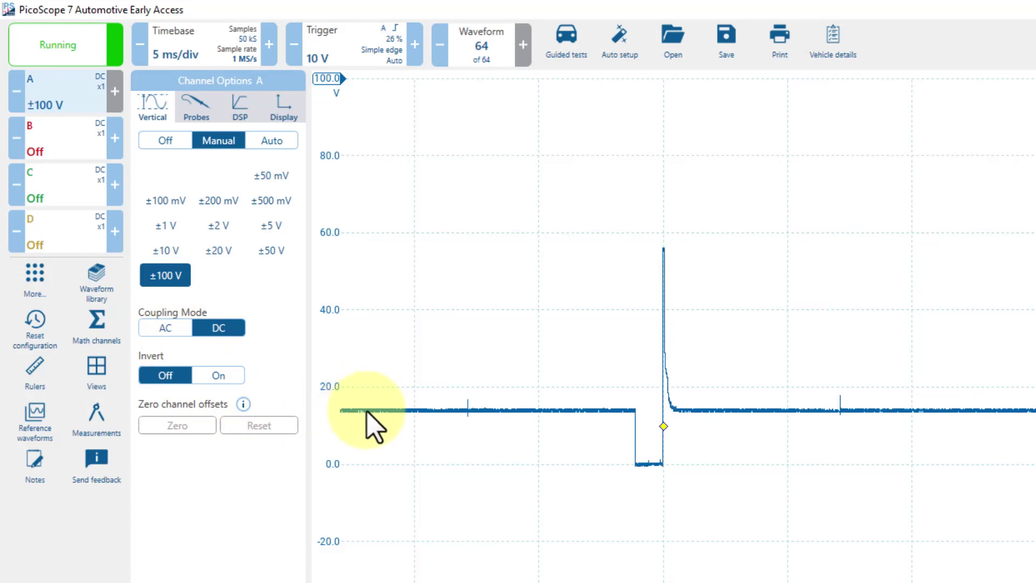
Switch channel A between AC and DC coupling twice to compare the trace, ending on DC
left_click(159, 329)
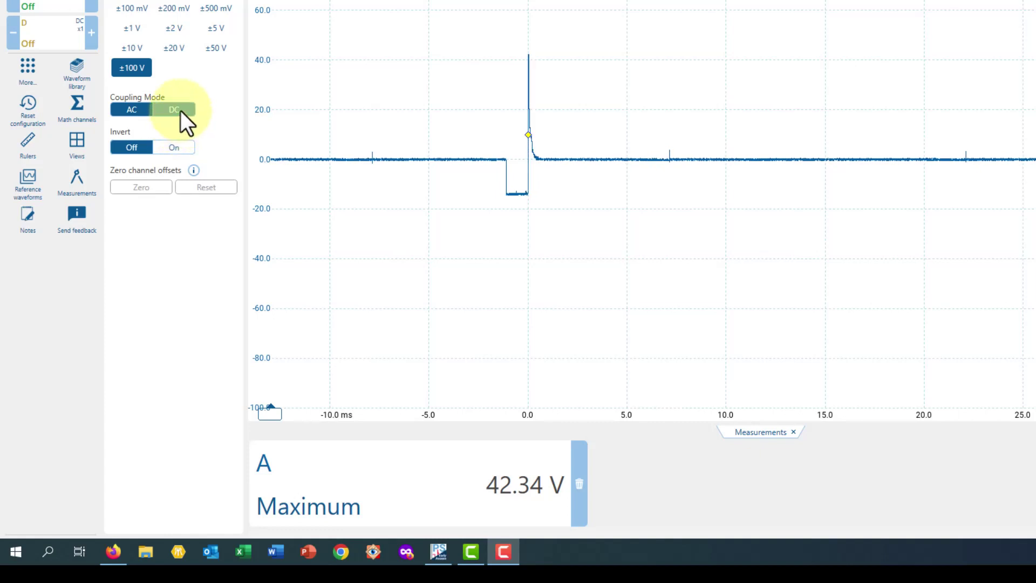
left_click(180, 110)
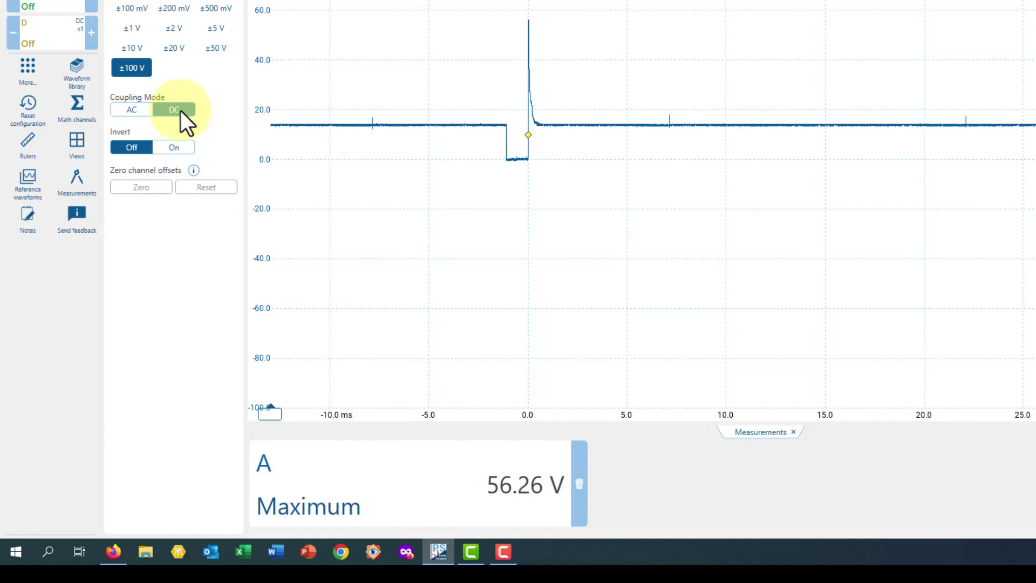
left_click(138, 109)
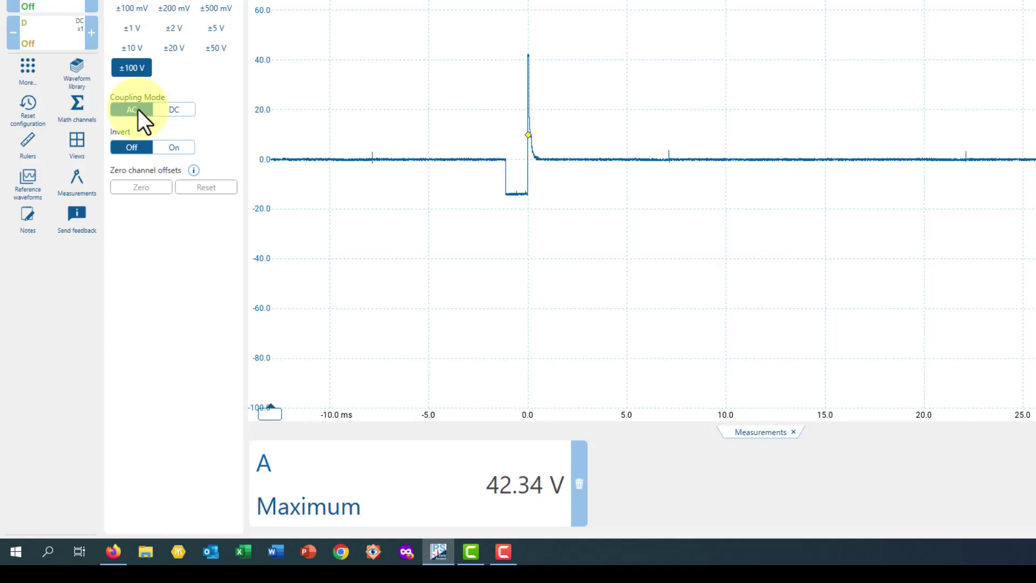
left_click(174, 108)
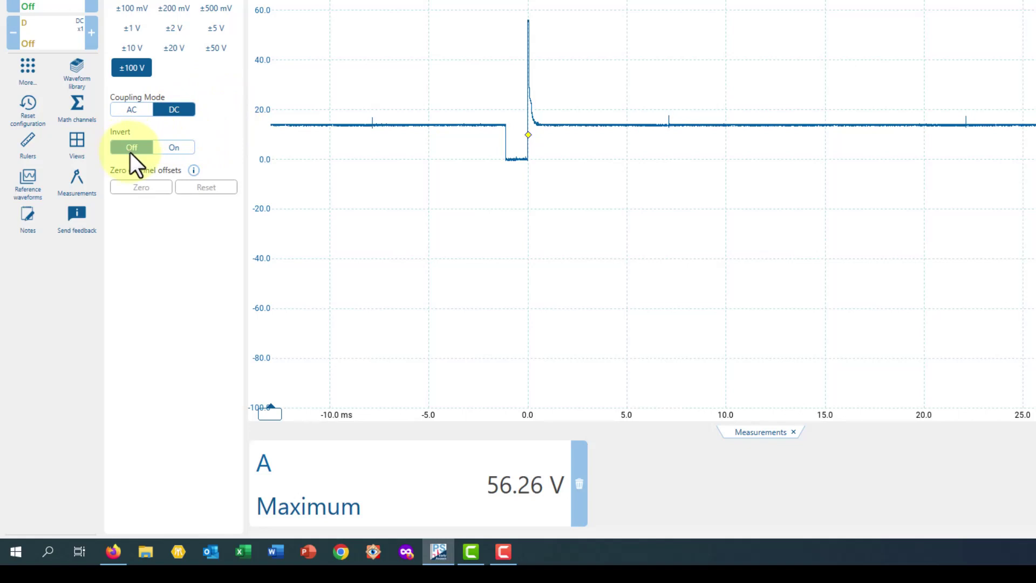
Invert channel A's trace and drag the trigger level down onto the flipped pulse
left_click(174, 148)
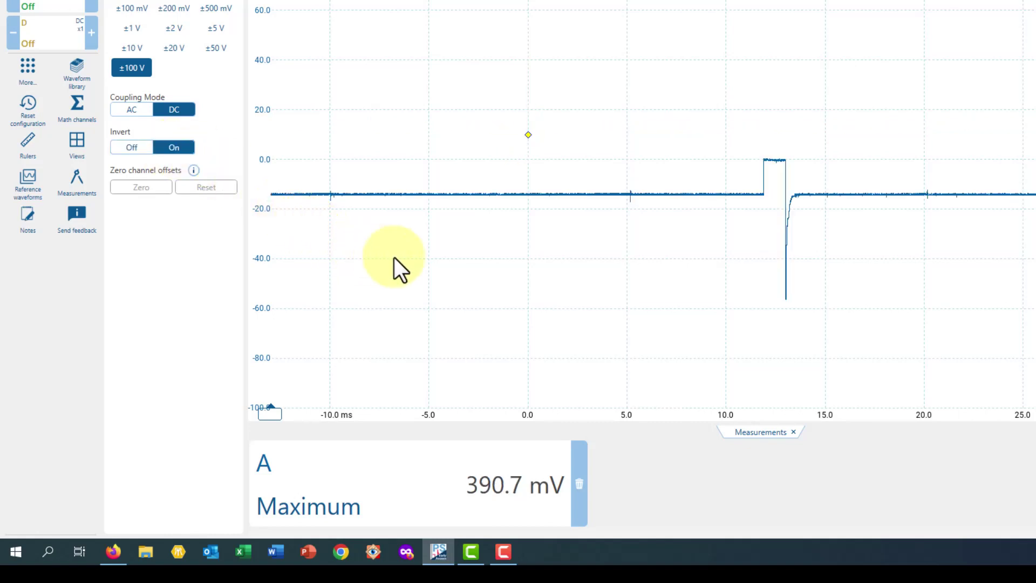
mouse_move(528, 137)
left_mouse_down()
mouse_move(527, 227)
mouse_move(428, 226)
left_mouse_up()
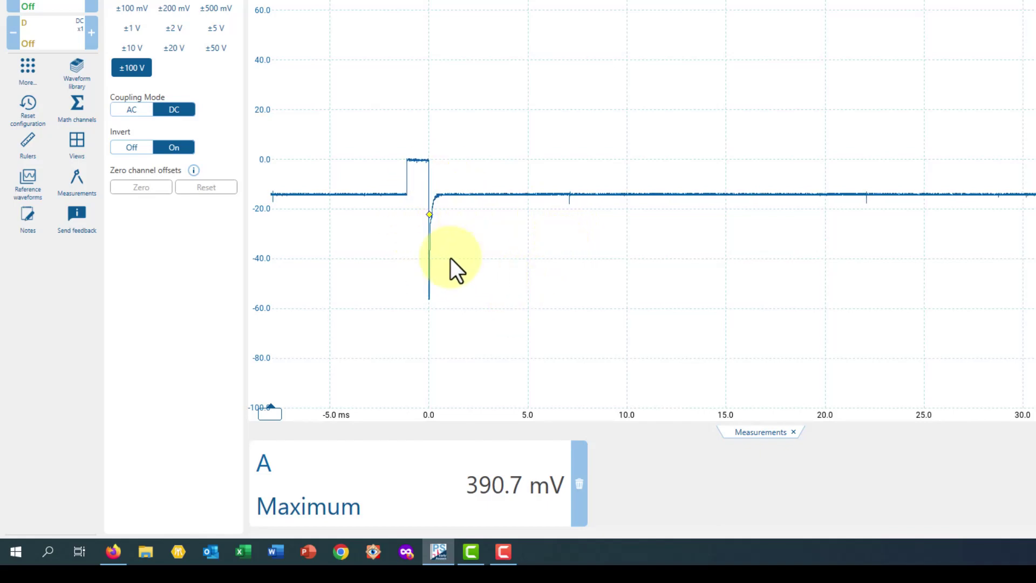
Turn channel A's inversion off and fit it with the 10:1 Attenuator probe
left_click(134, 148)
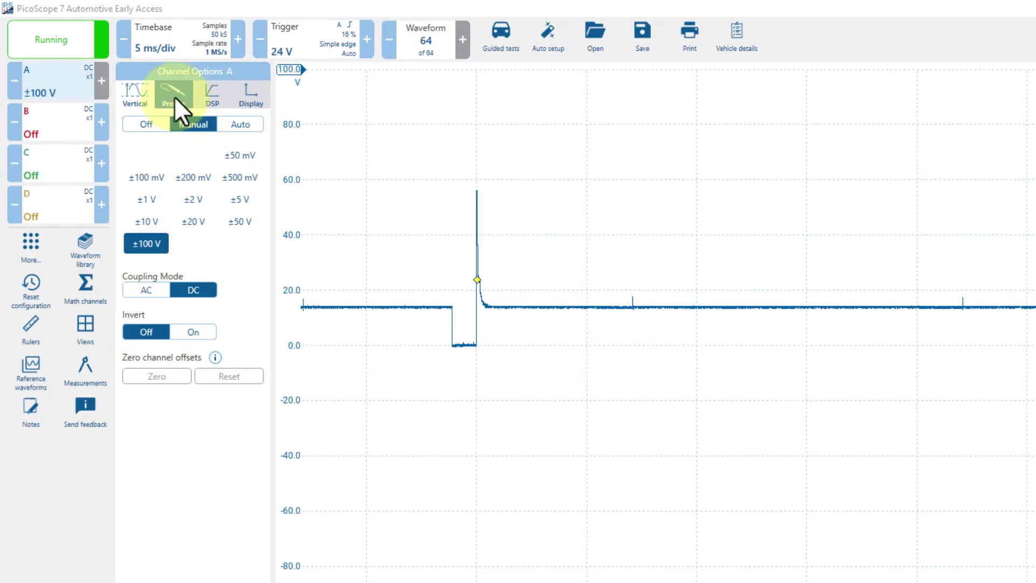
left_click(174, 96)
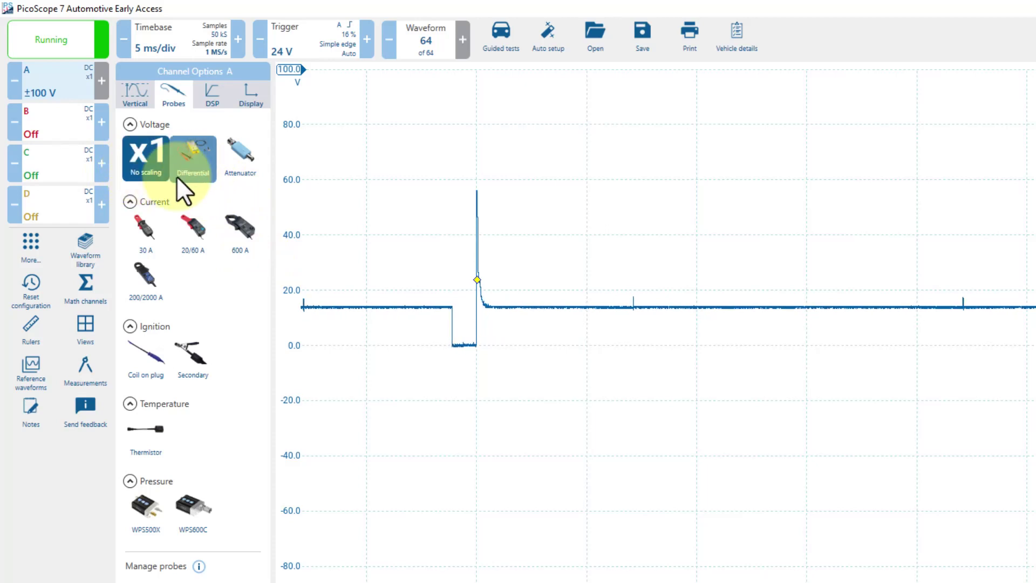
left_click(247, 155)
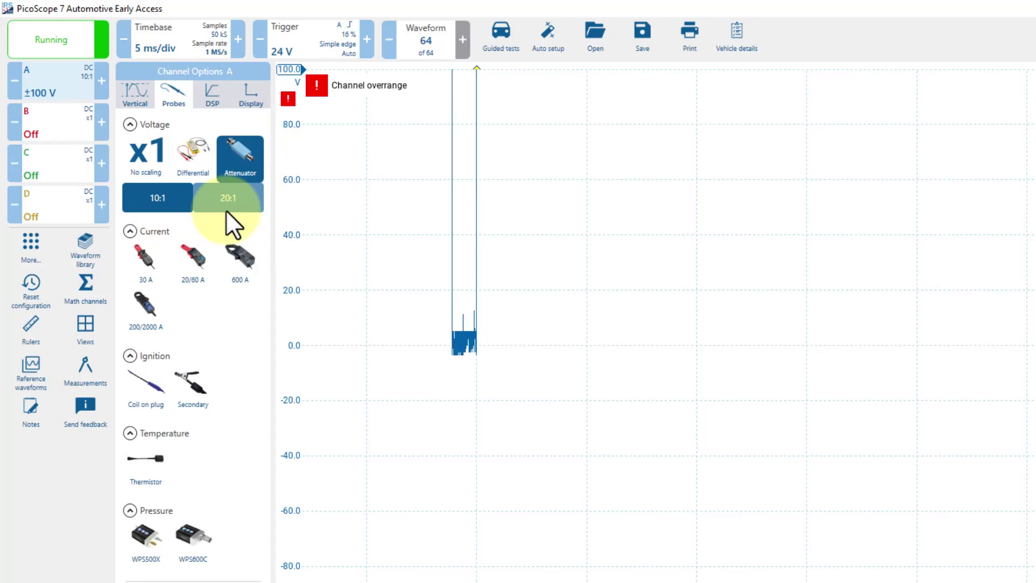
Try the 20:1 attenuator and view its ranges, then return channel A to x1 no scaling
left_click(137, 96)
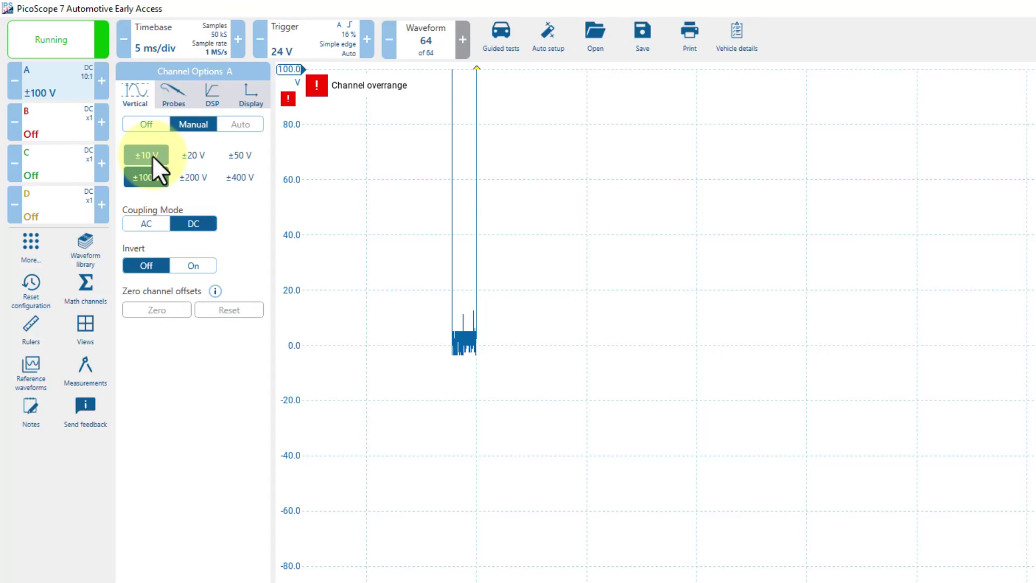
left_click(171, 96)
left_click(223, 193)
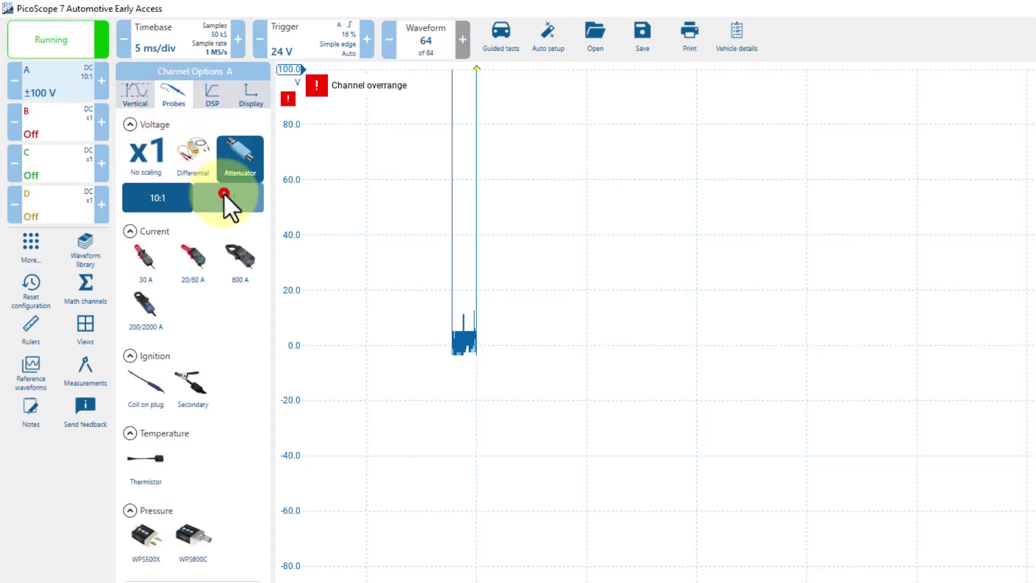
left_click(132, 100)
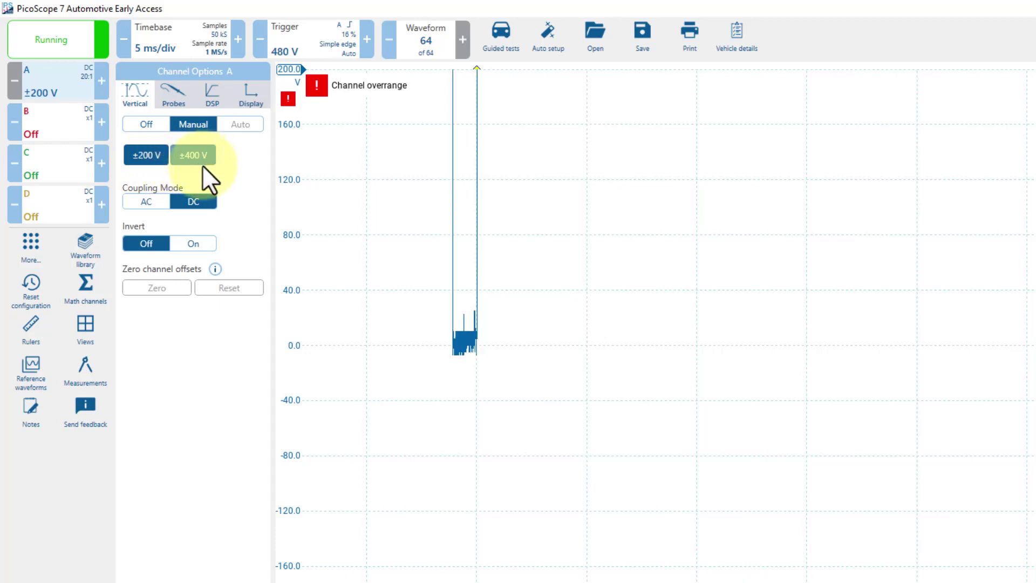
left_click(173, 94)
left_click(146, 157)
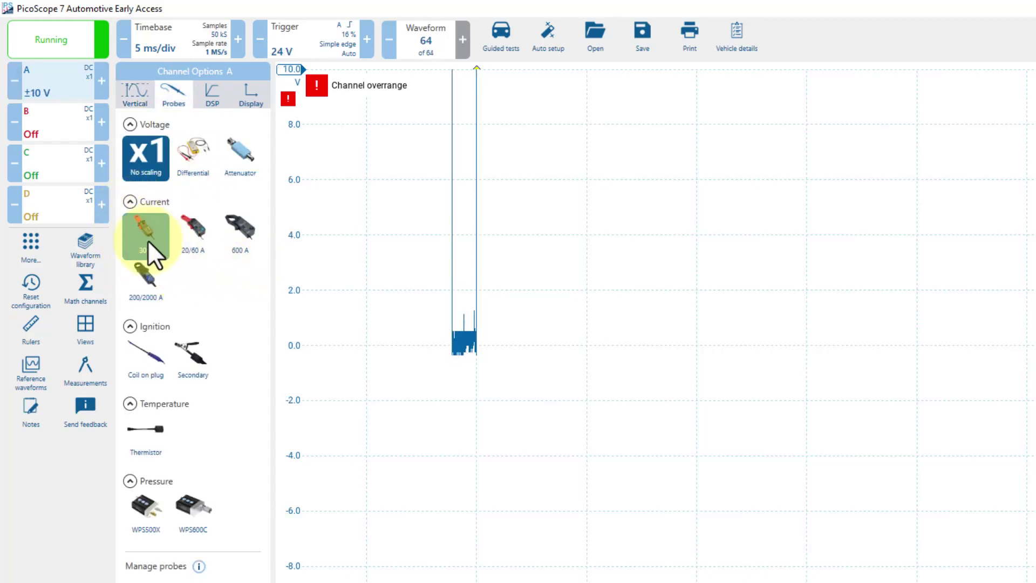
Select the 20/60 A current clamp for channel A and view its ranges
left_click(193, 229)
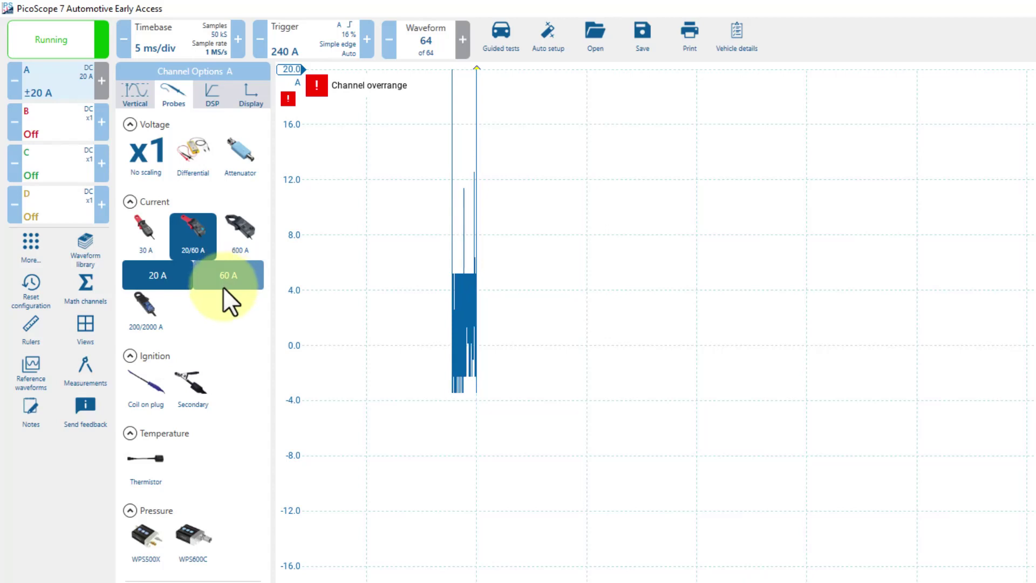
left_click(141, 92)
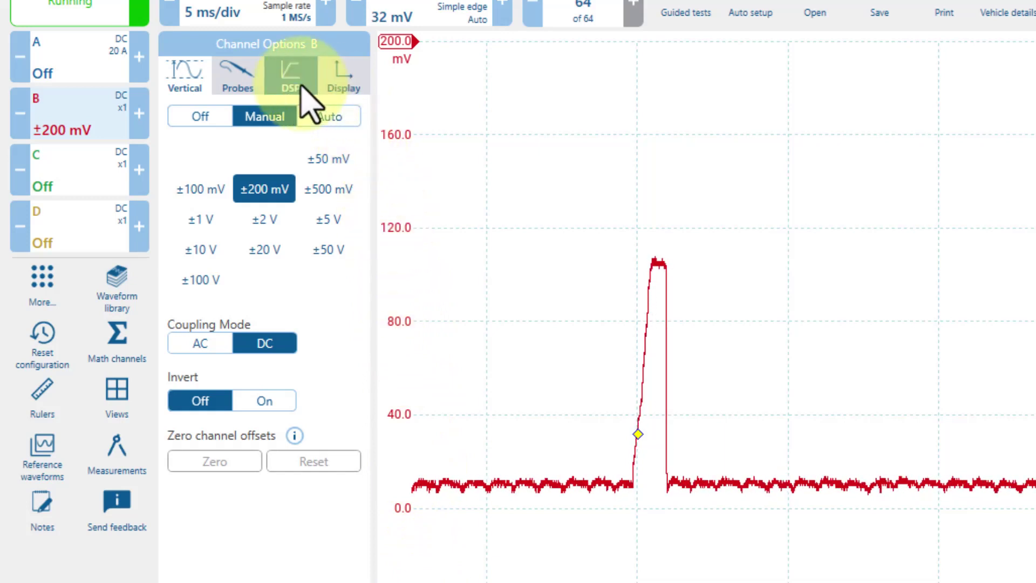
Fit channel B with the 20/60 A clamp on its 20 A setting and view ranges in amps
left_click(237, 82)
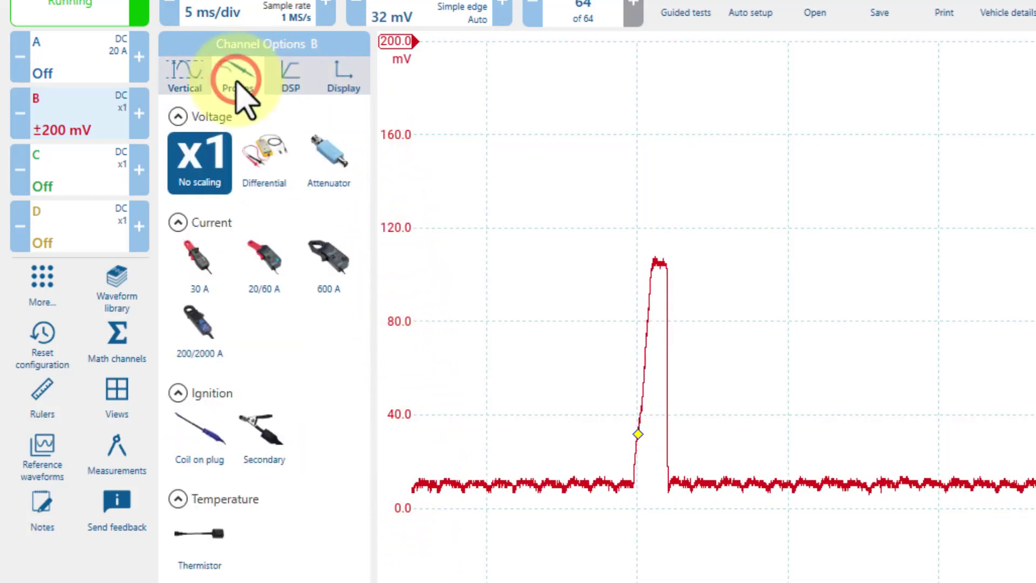
left_click(265, 289)
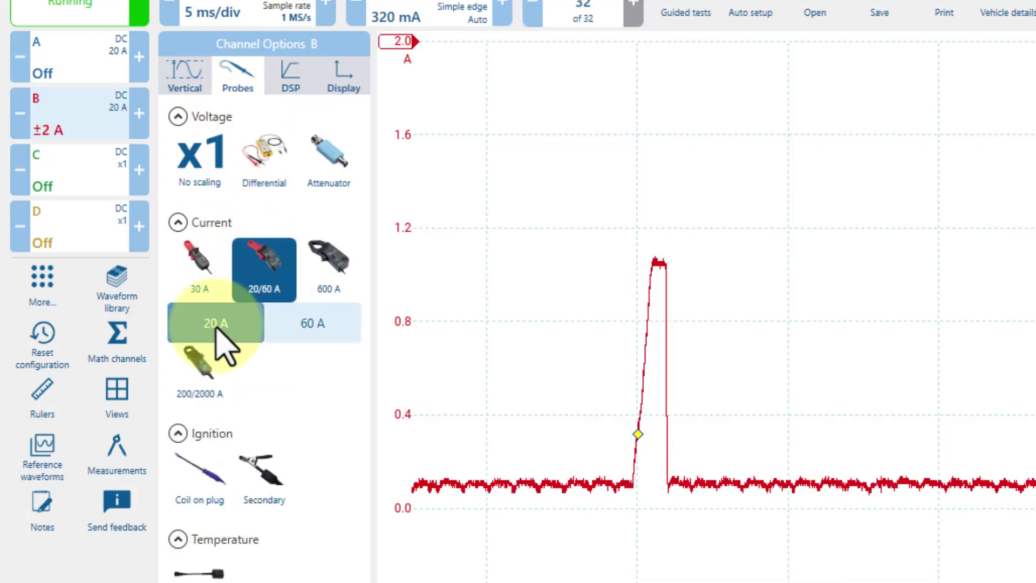
left_click(215, 325)
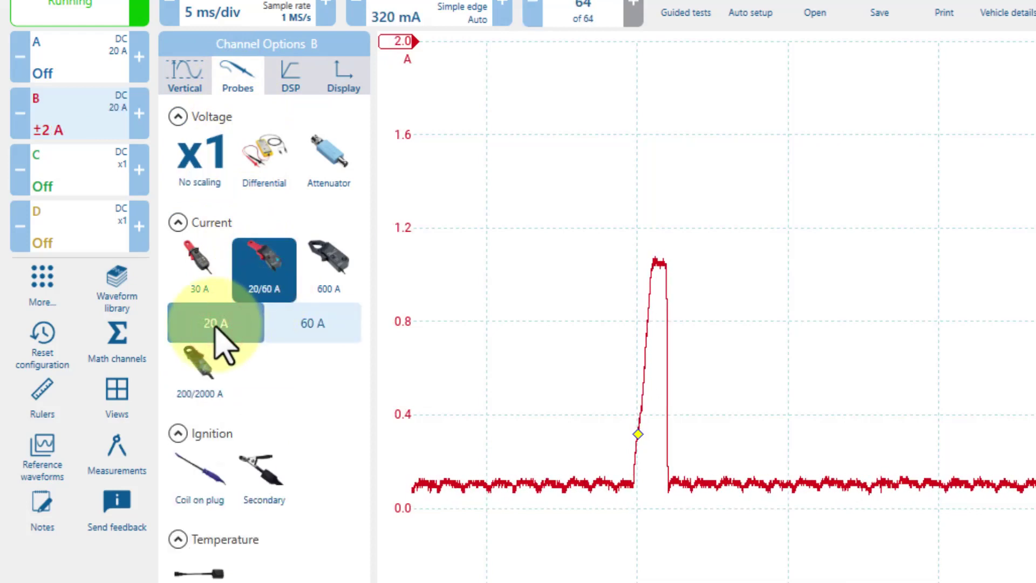
left_click(190, 77)
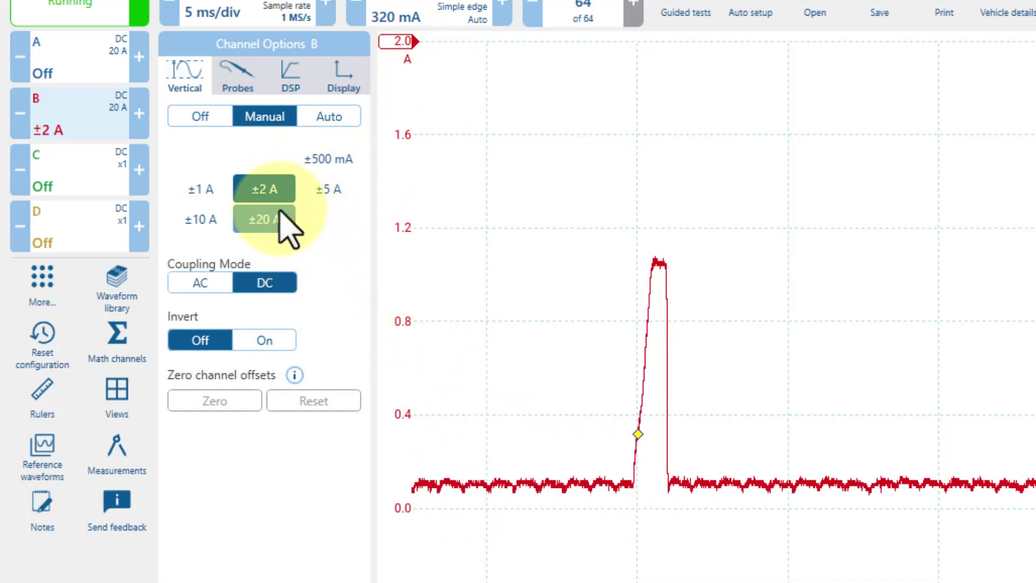
Try channel B at ±1 A and ±5 A, settling back on ±2 A
left_click(203, 191)
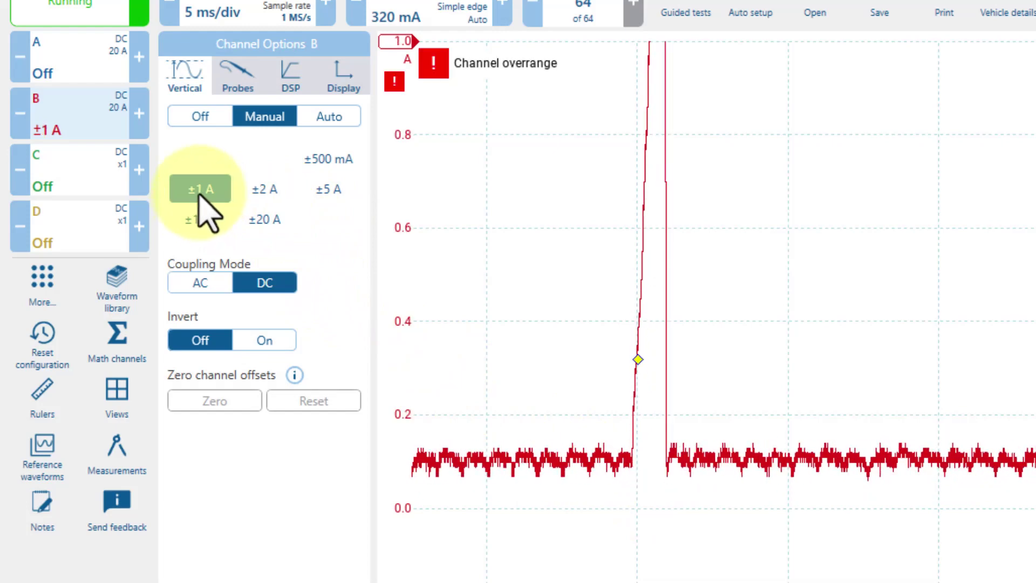
left_click(333, 192)
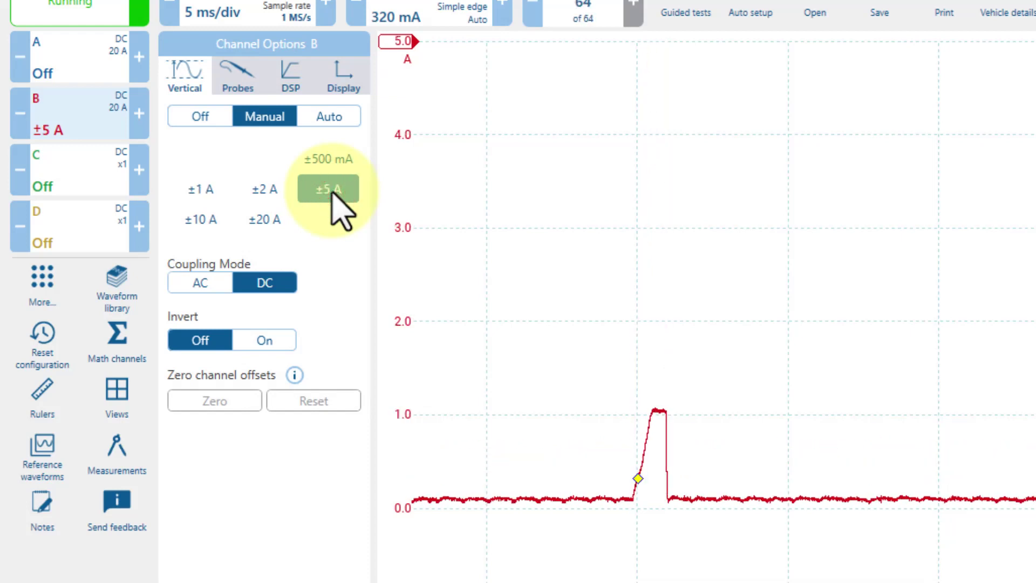
left_click(268, 190)
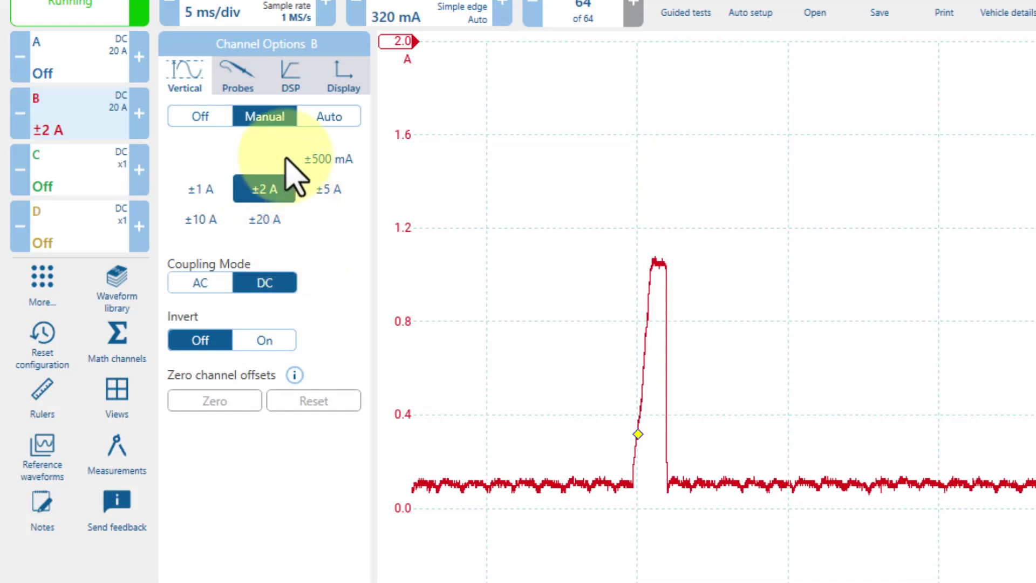
left_click(243, 81)
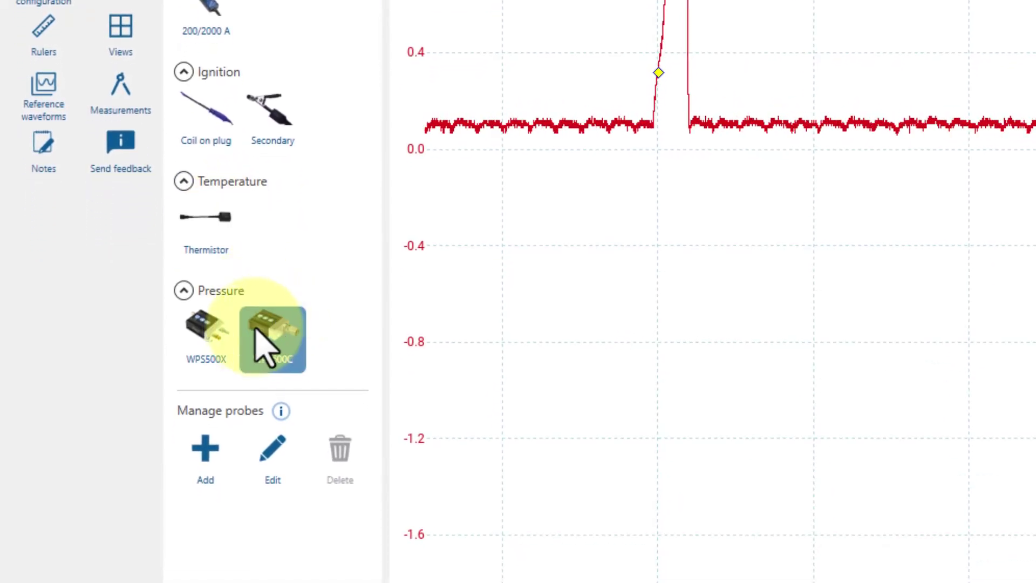
left_click(213, 344)
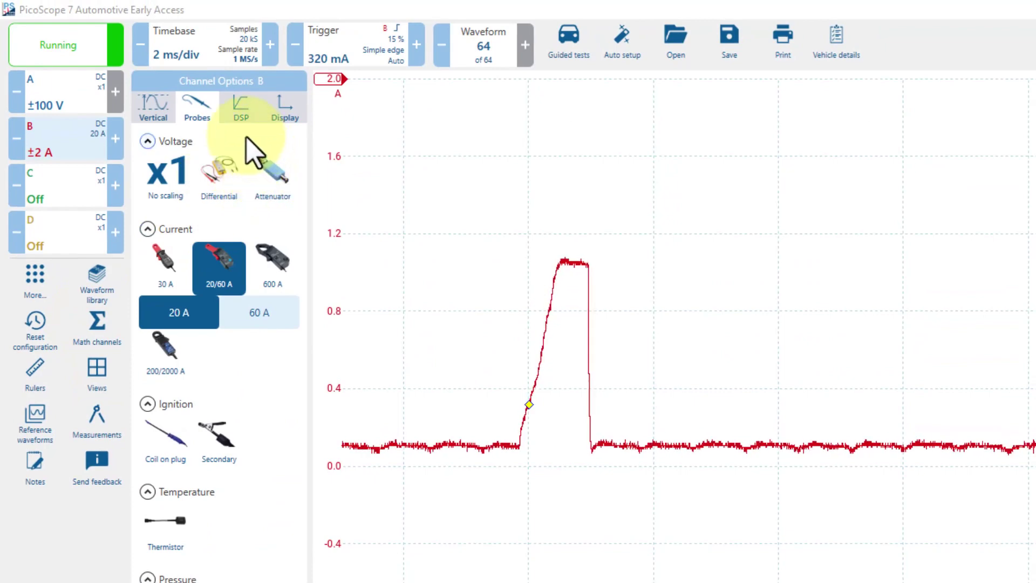
Activate channel B's low pass filter and lower its cutoff to 2 kHz
left_click(241, 112)
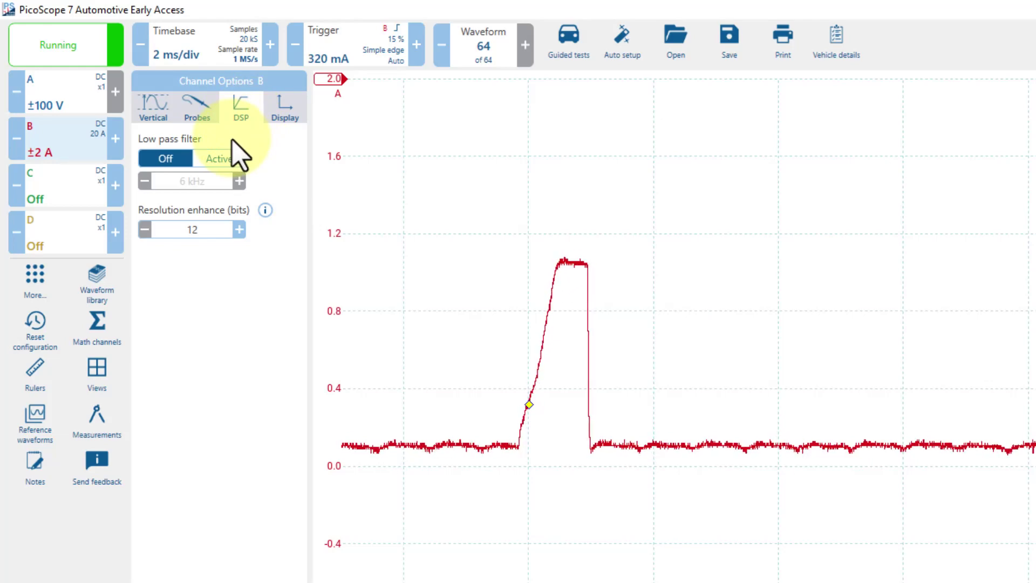
left_click(229, 158)
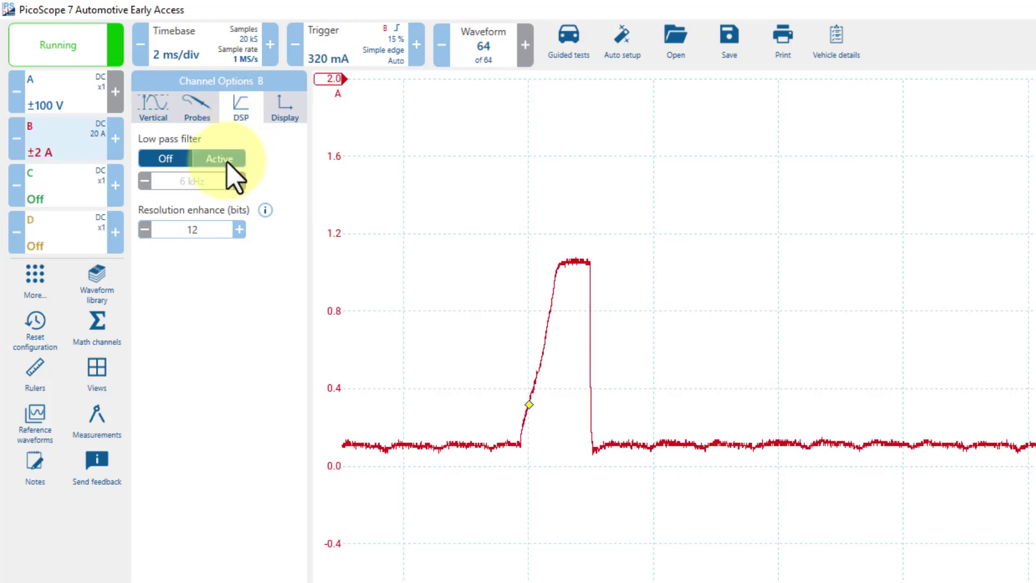
left_click(230, 159)
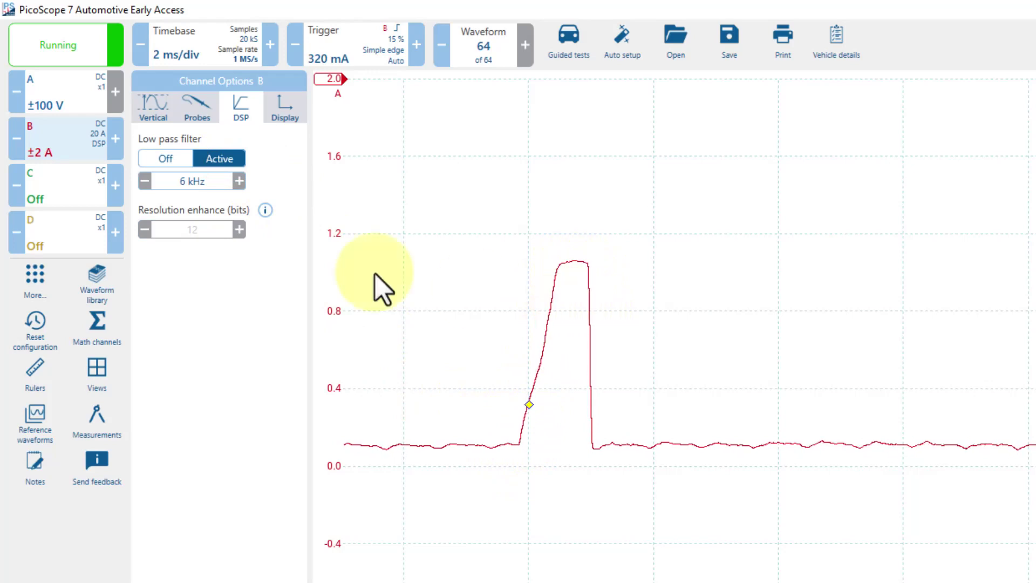
left_click(145, 181)
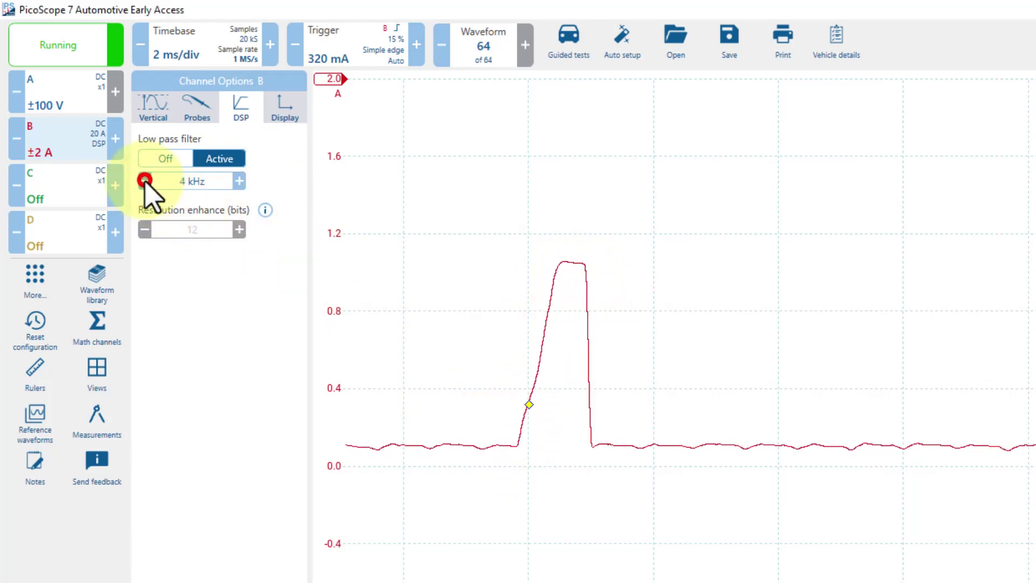
left_click(145, 181)
left_click(145, 181)
left_click(145, 181)
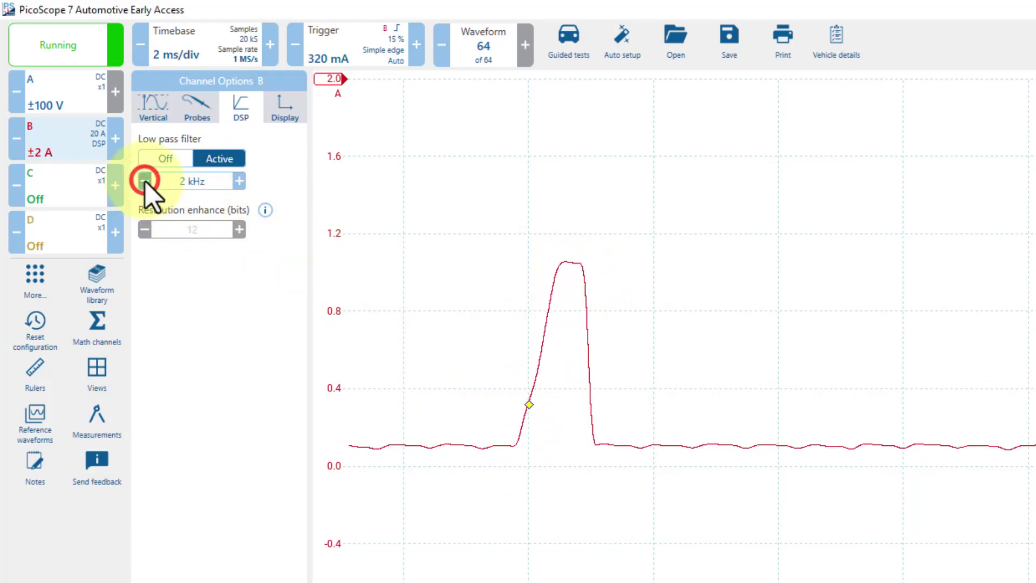
Raise the cutoff to 50 kHz, toggle the filter off and back on, and stop capture
left_click(237, 180)
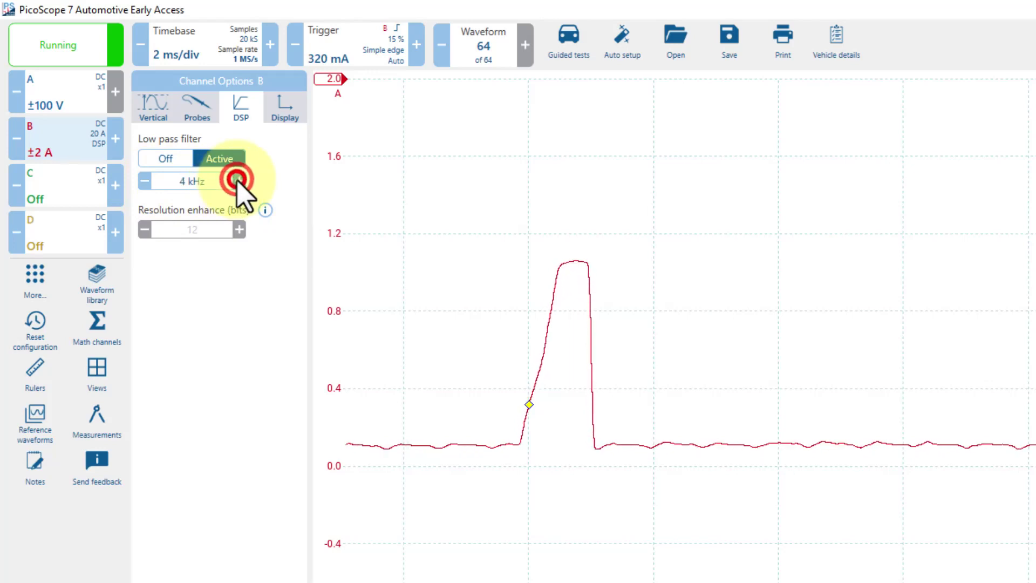
left_click(237, 181)
left_click(238, 181)
left_click(237, 181)
left_click(237, 181)
left_click(238, 181)
left_click(237, 180)
left_click(238, 180)
left_click(237, 181)
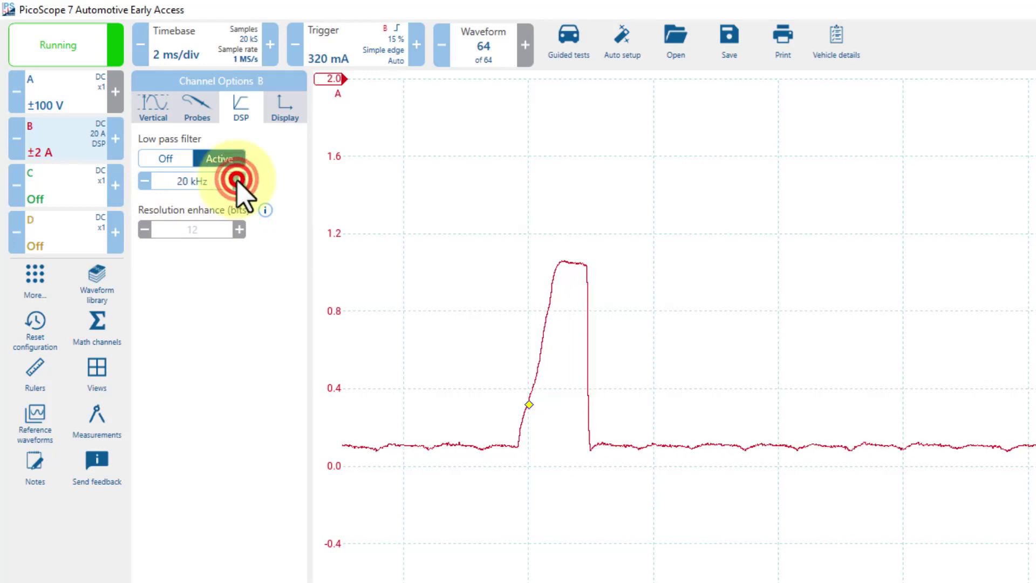
left_click(237, 180)
left_click(238, 180)
left_click(237, 181)
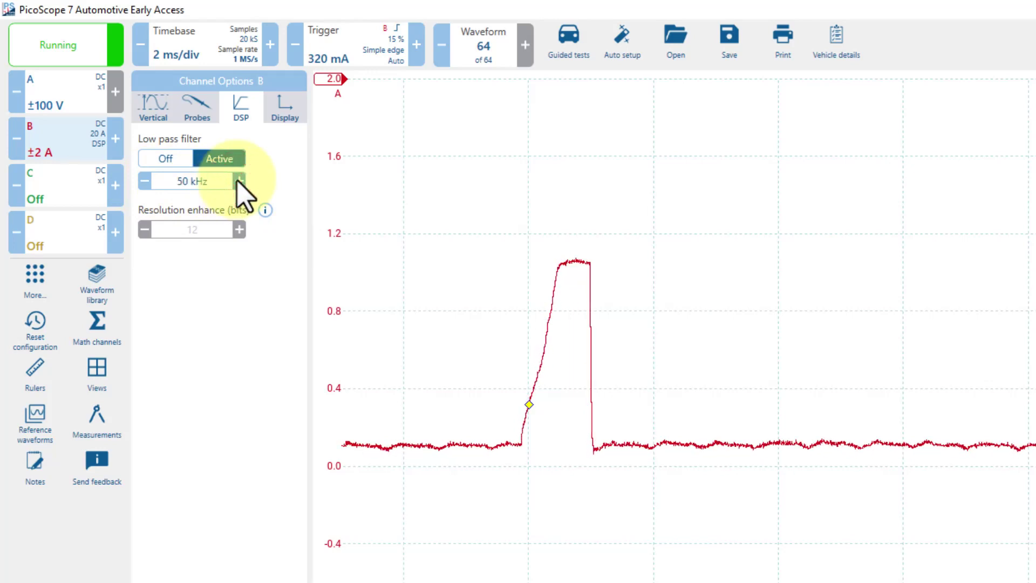
left_click(175, 159)
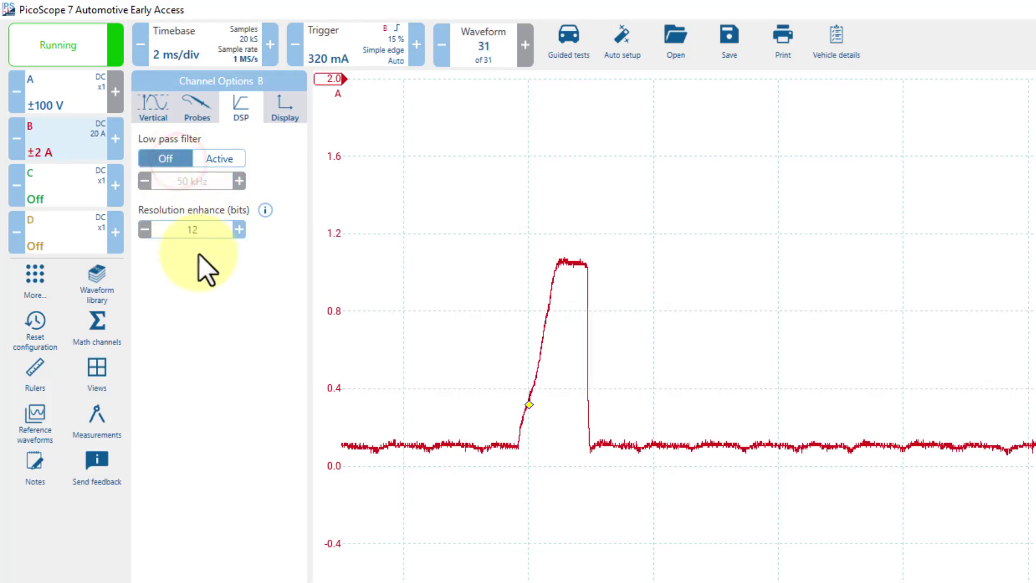
left_click(197, 158)
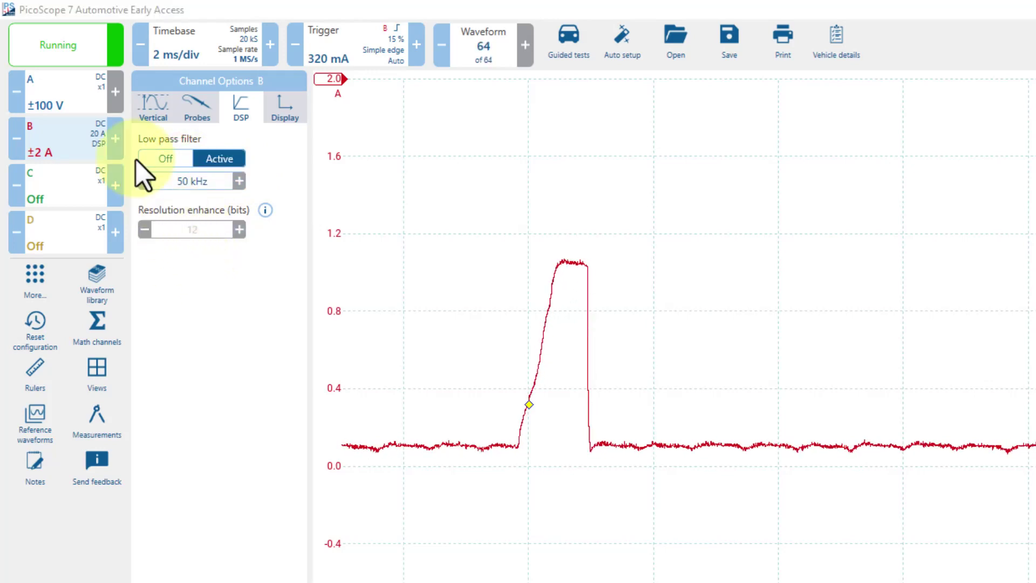
left_click(89, 56)
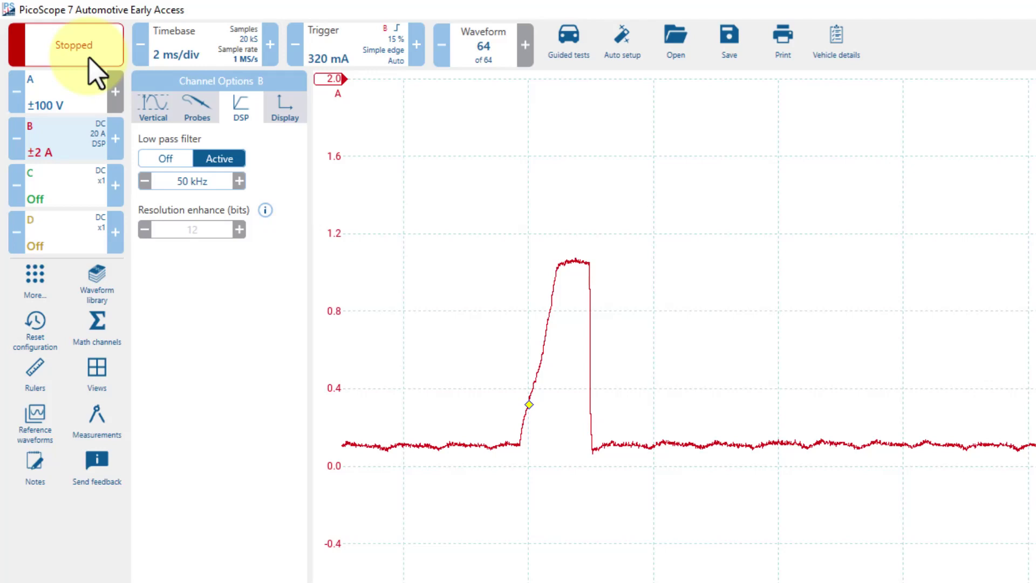
Toggle channel B's filter off and on, step the cutoff around 60 kHz, then switch it off
left_click(169, 159)
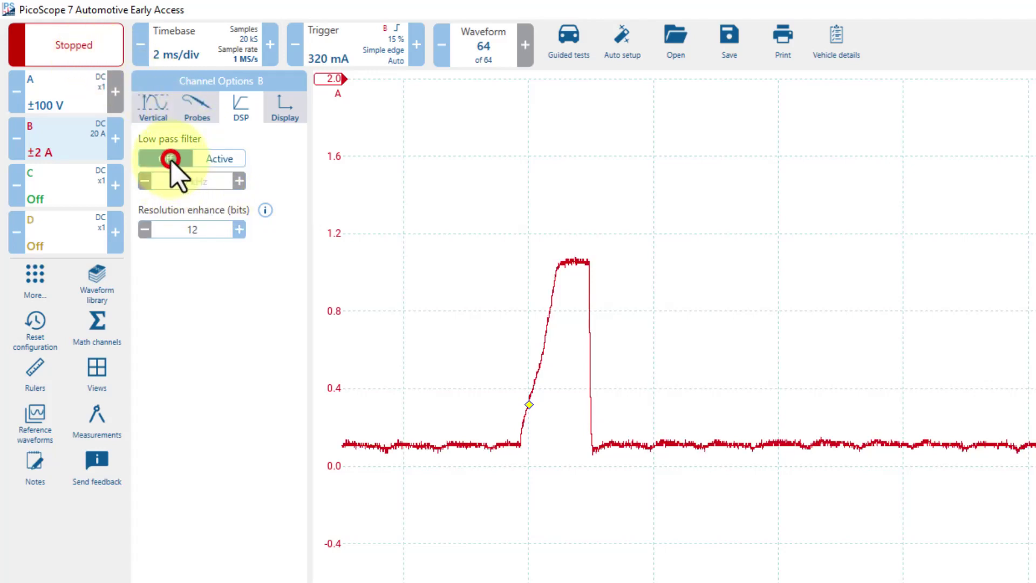
left_click(232, 159)
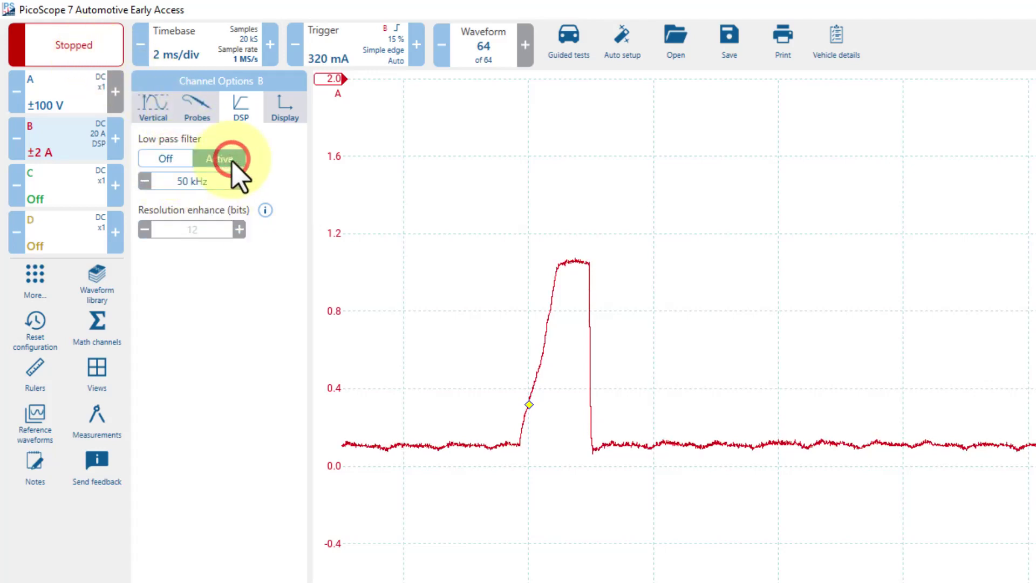
left_click(240, 181)
left_click(239, 180)
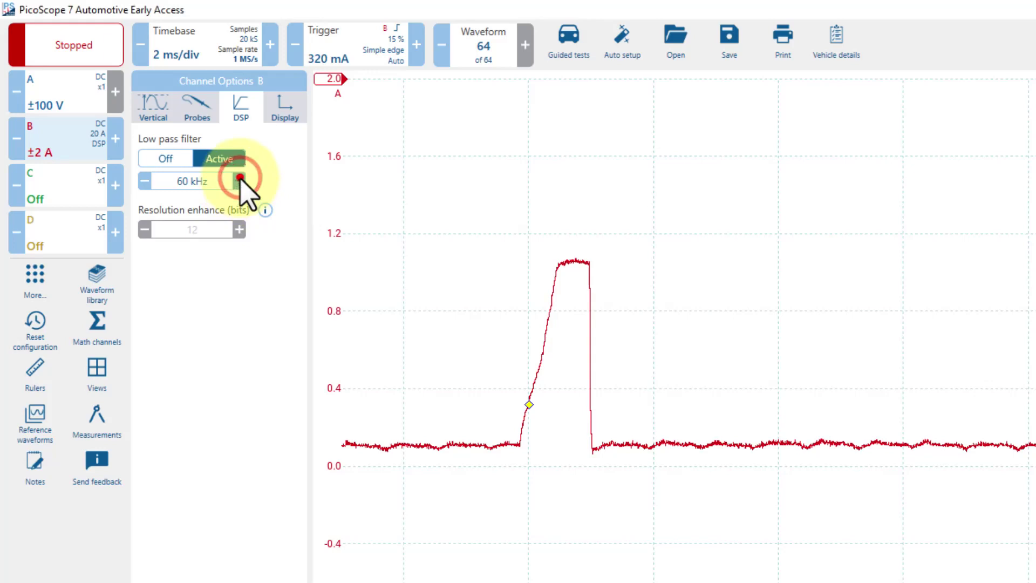
left_click(143, 182)
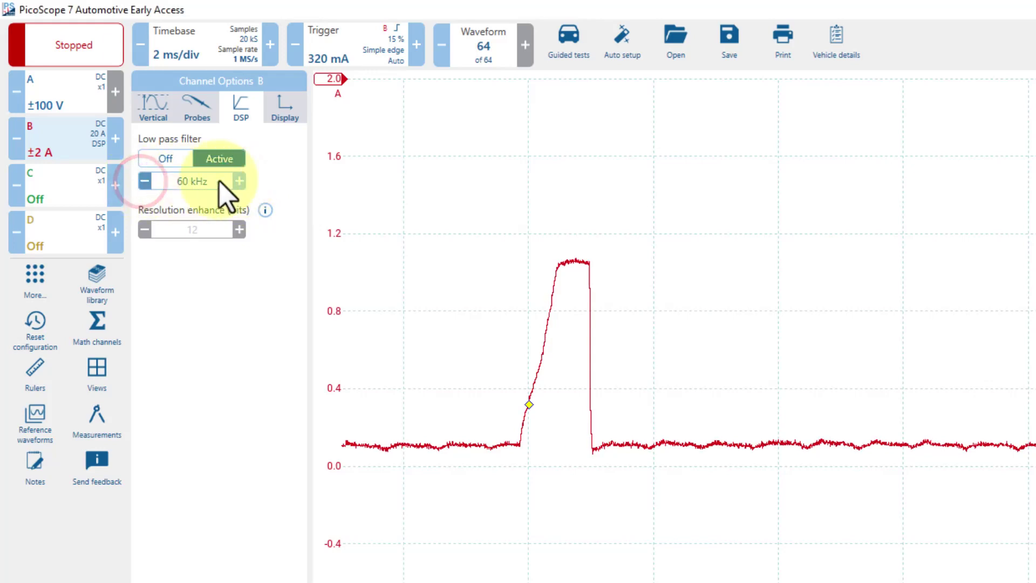
left_click(232, 159)
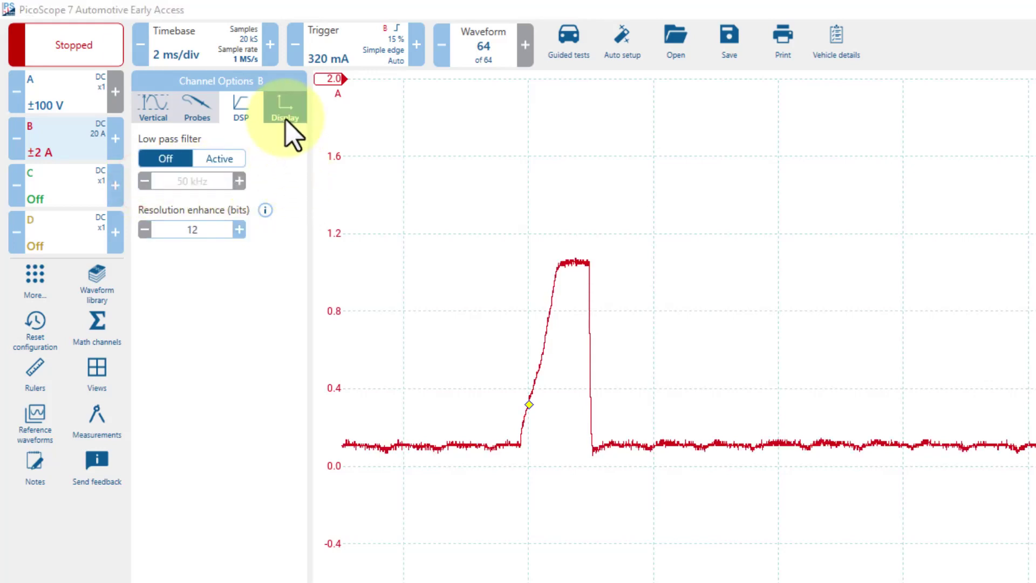
Change channel B's trace colour in its display settings to orange, then to red
left_click(286, 121)
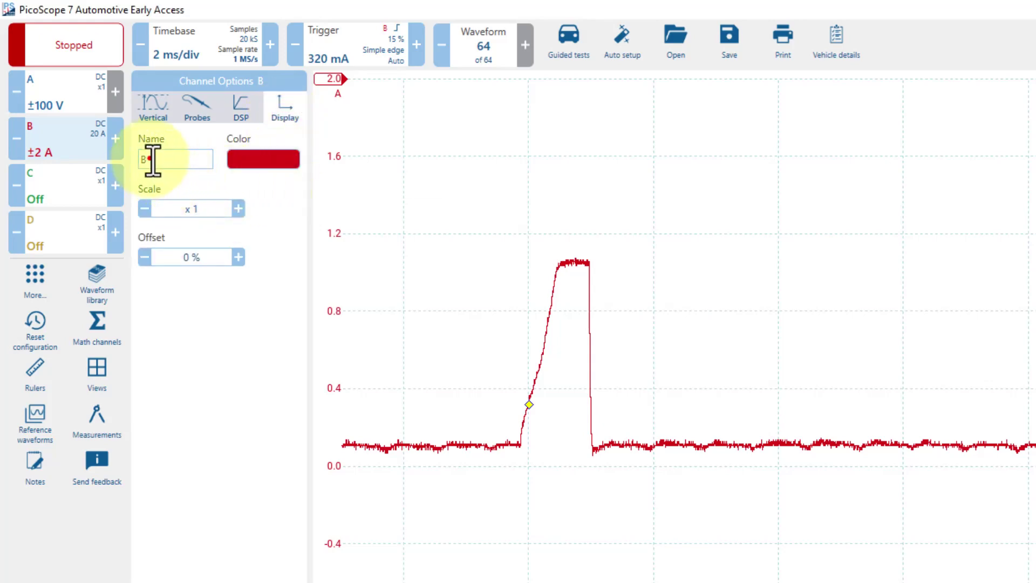
left_click(275, 162)
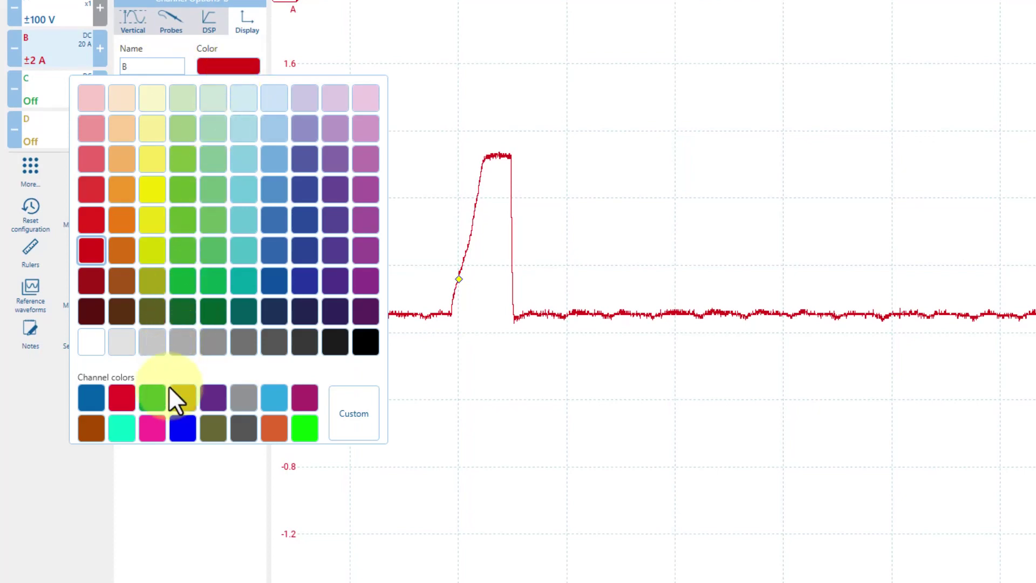
left_click(272, 433)
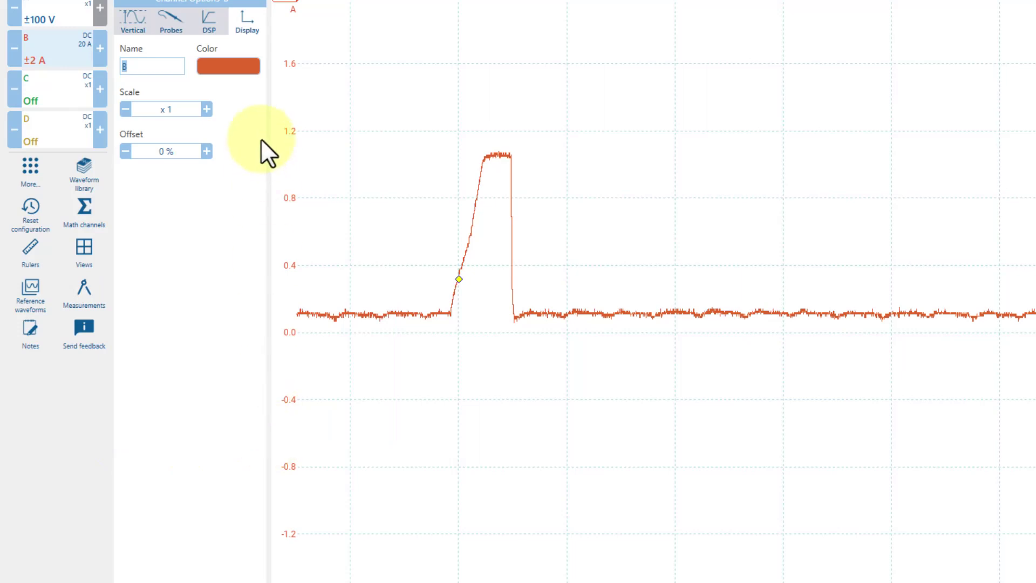
left_click(249, 62)
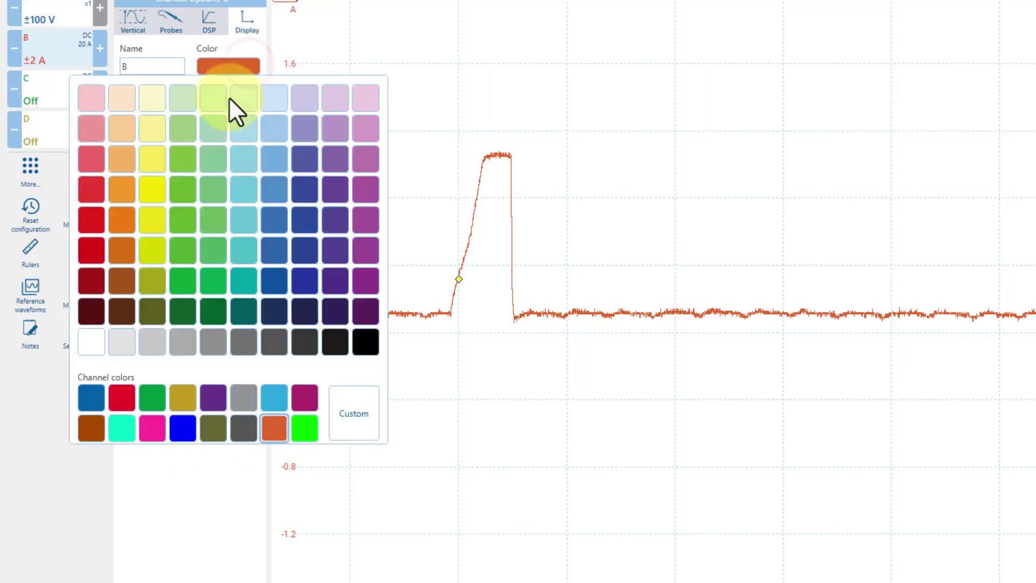
left_click(126, 390)
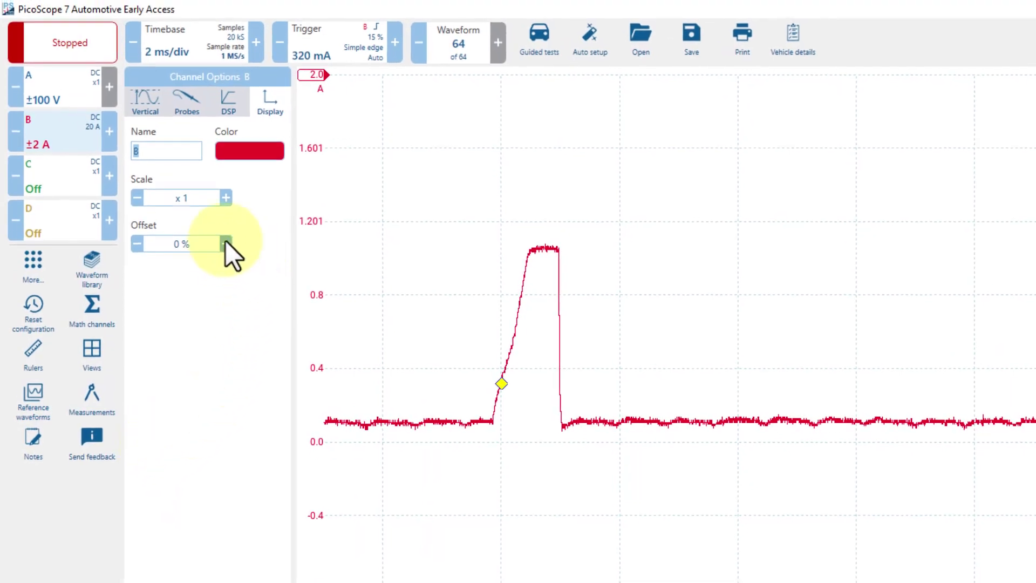
left_click(226, 243)
left_click(226, 243)
left_click(225, 243)
left_click(226, 243)
left_click(226, 242)
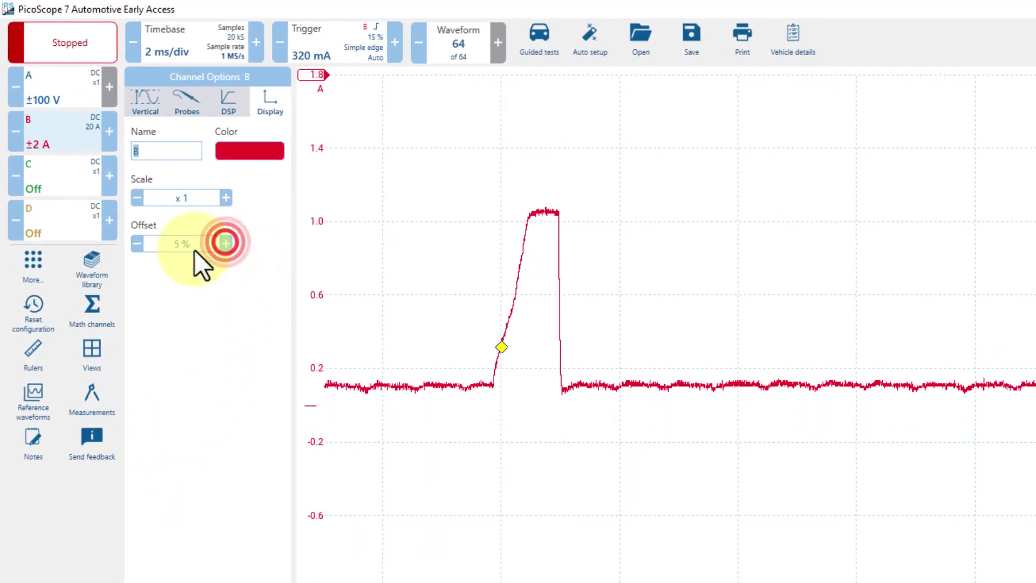
left_click(135, 244)
left_click(134, 244)
left_click(134, 244)
left_click(134, 244)
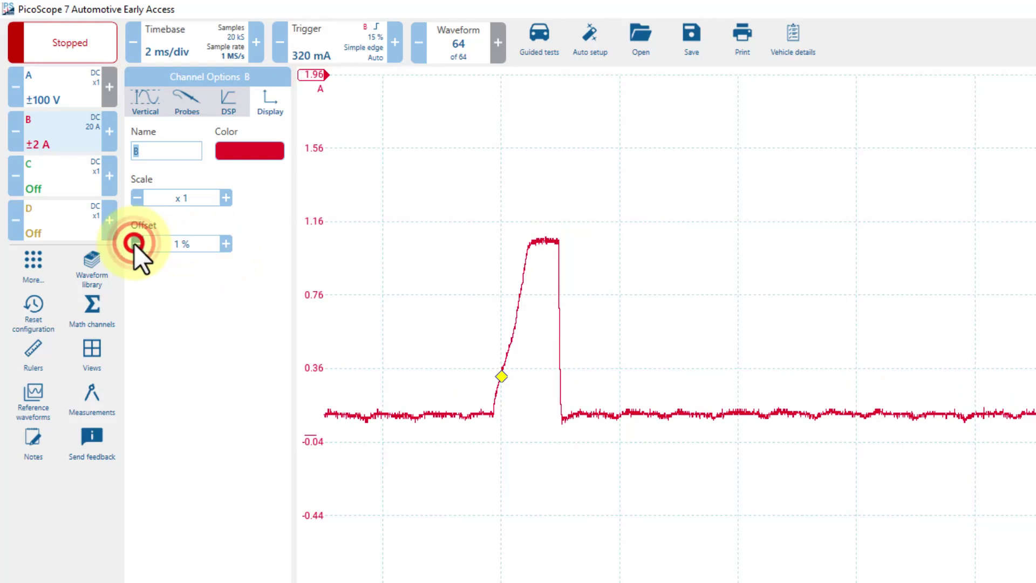
left_click(134, 244)
left_click(157, 244)
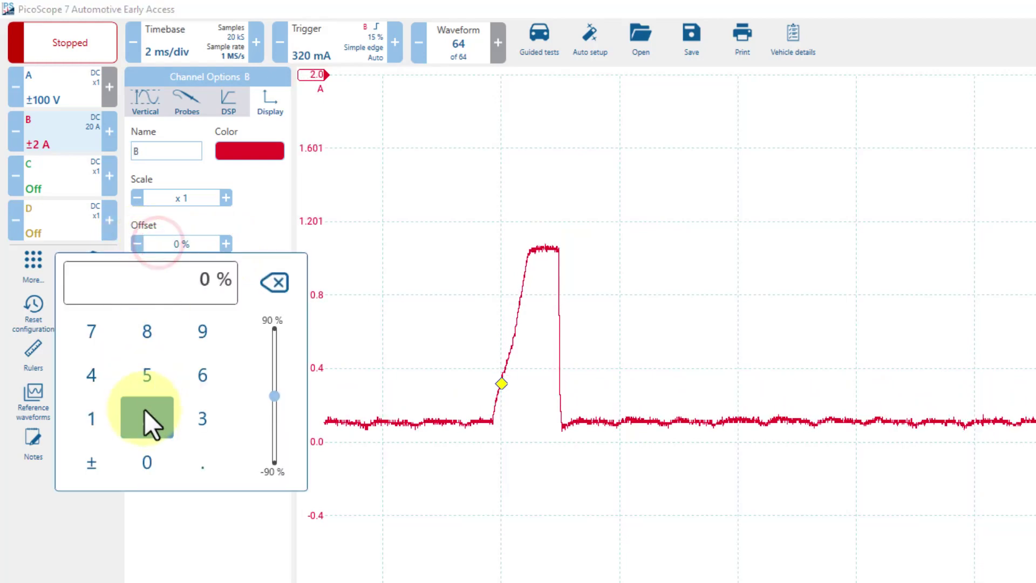
left_click(99, 466)
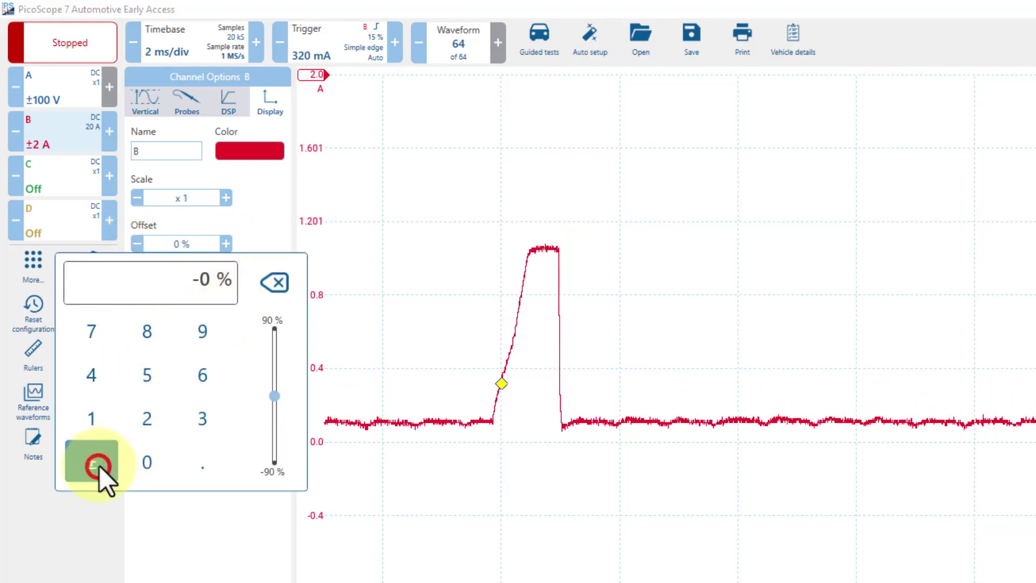
left_click(147, 414)
left_click(146, 371)
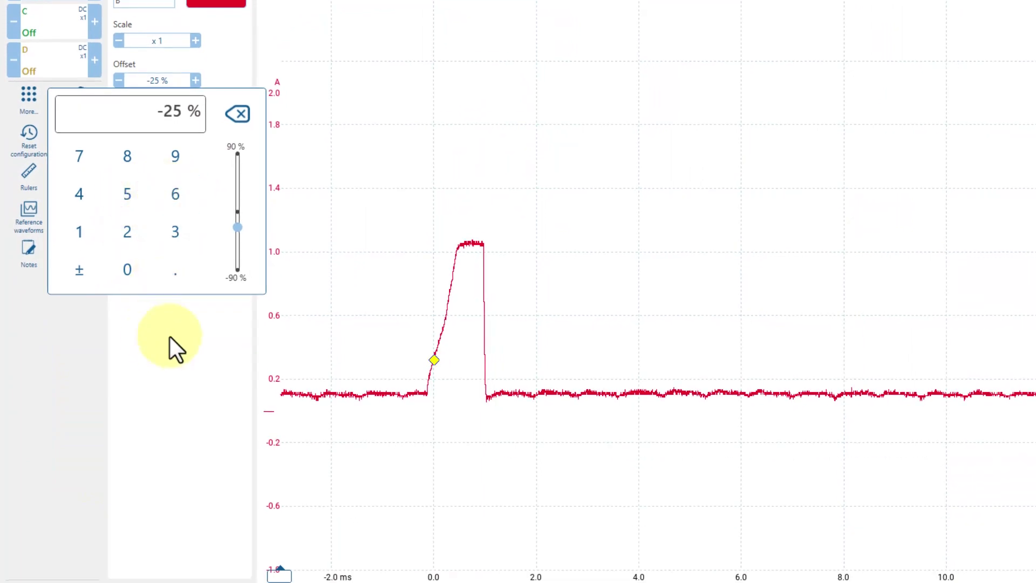
left_click(194, 533)
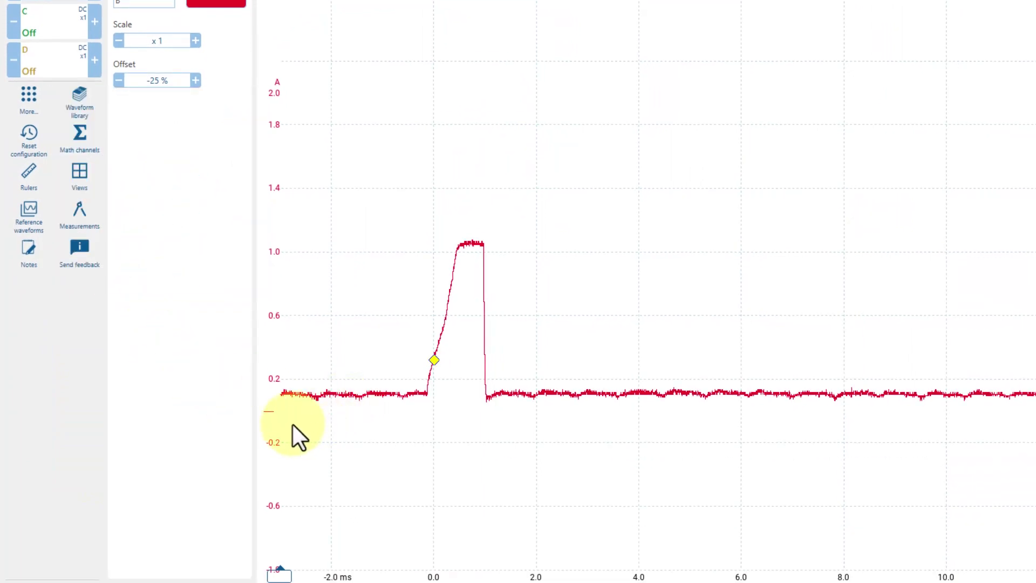
left_click(177, 80)
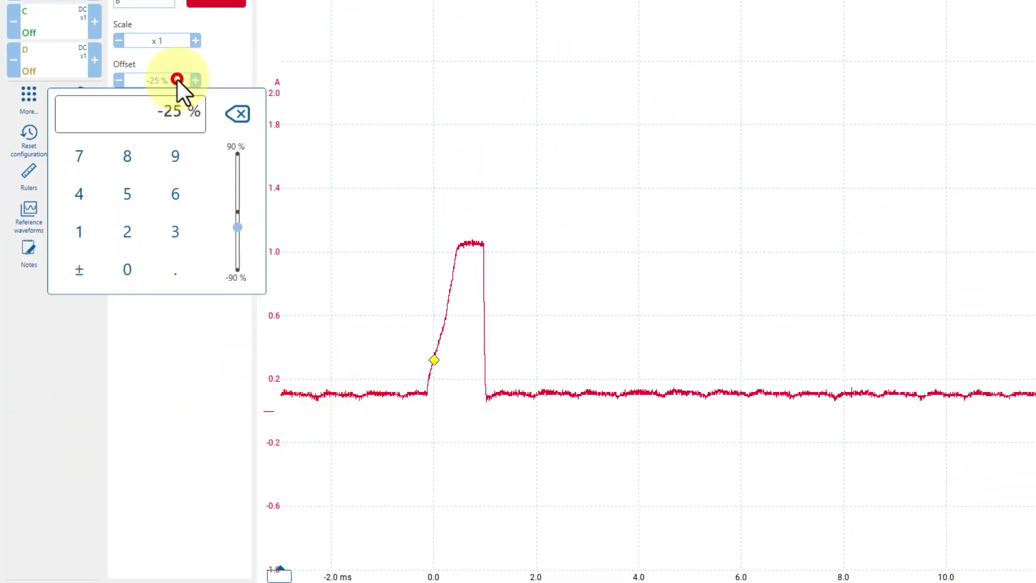
left_click(125, 267)
left_click(167, 315)
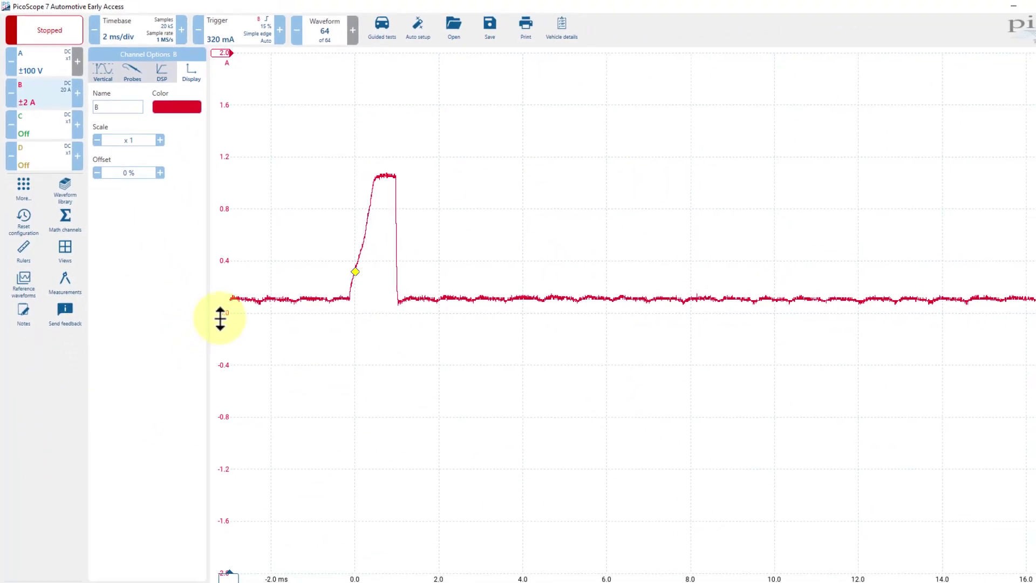
Drag channel B's trace lower, double its scale to x 2 and enter a -25 % offset
left_click_drag(225, 313, 234, 469)
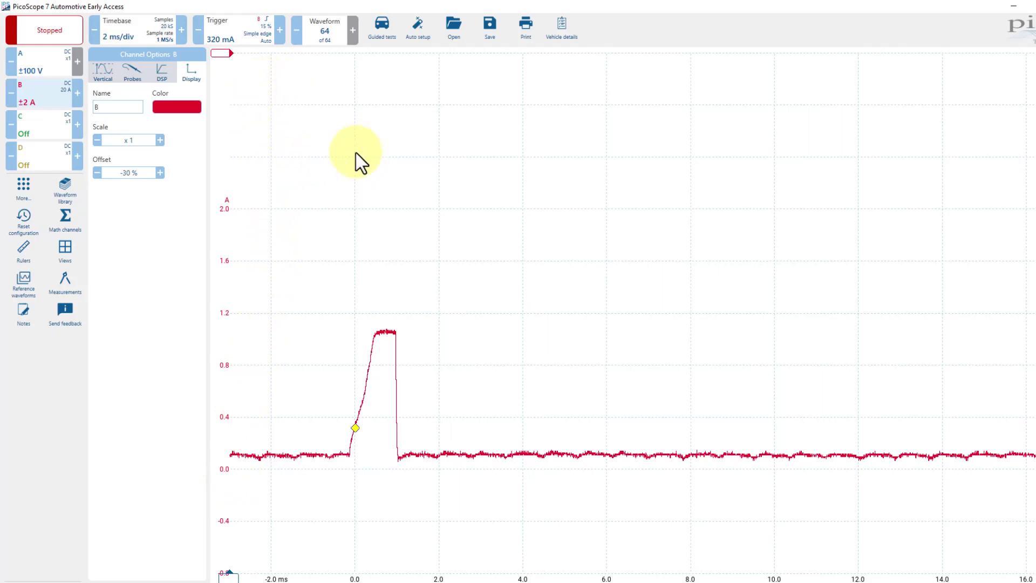
left_click(160, 140)
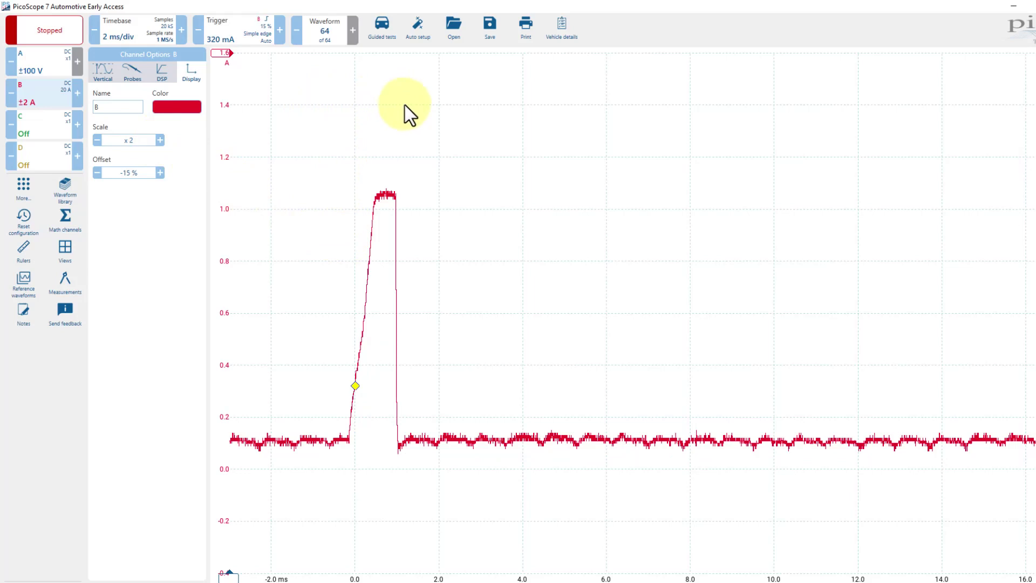
left_click(131, 173)
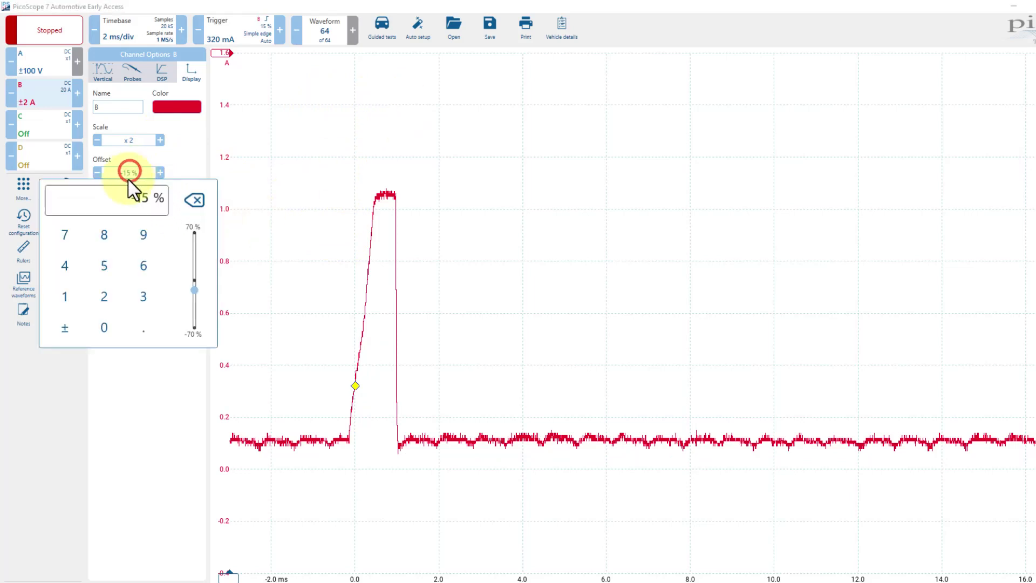
left_click(63, 329)
left_click(104, 292)
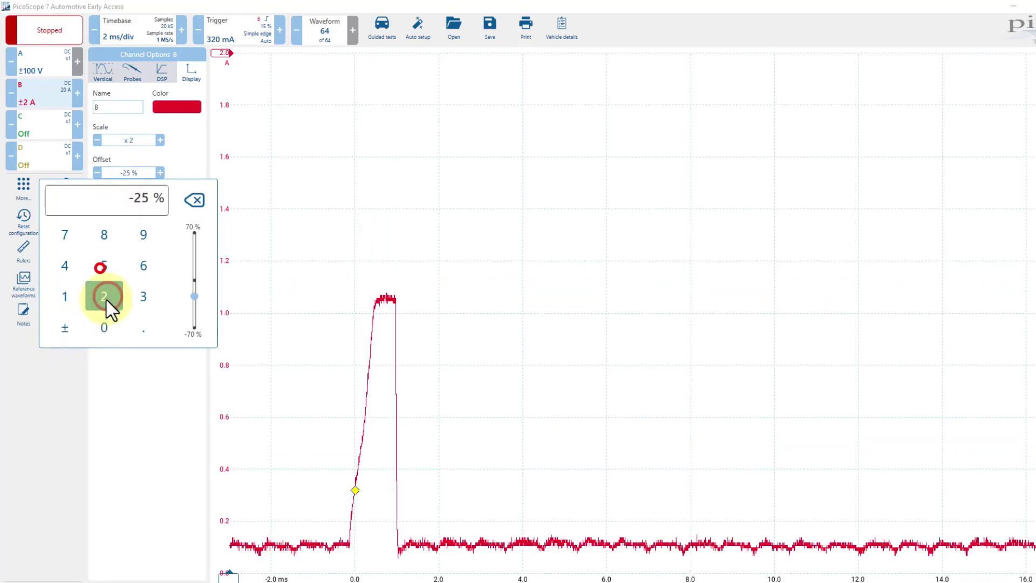
left_click(108, 395)
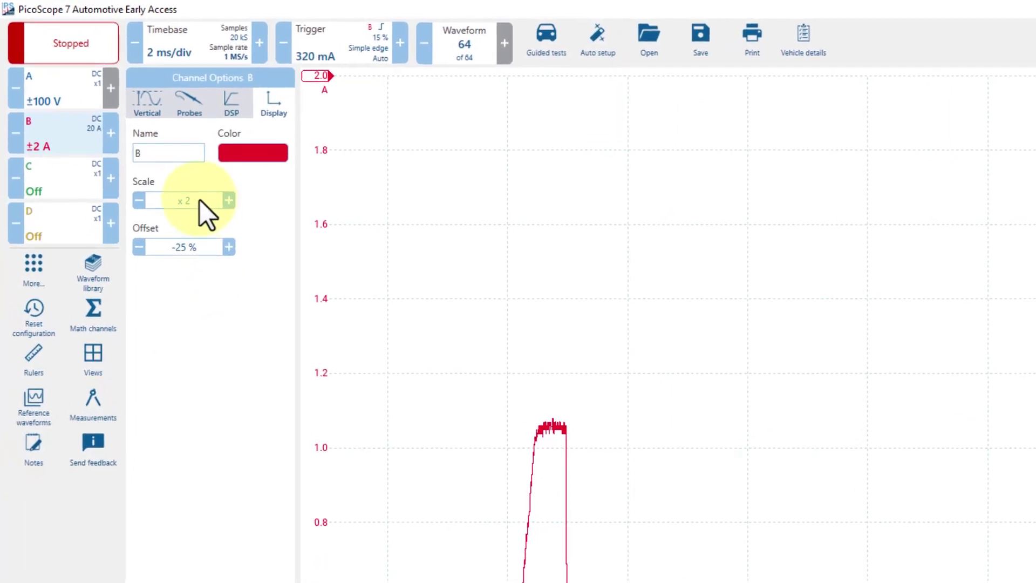
Set channel B's scale back to x 1
left_click(200, 200)
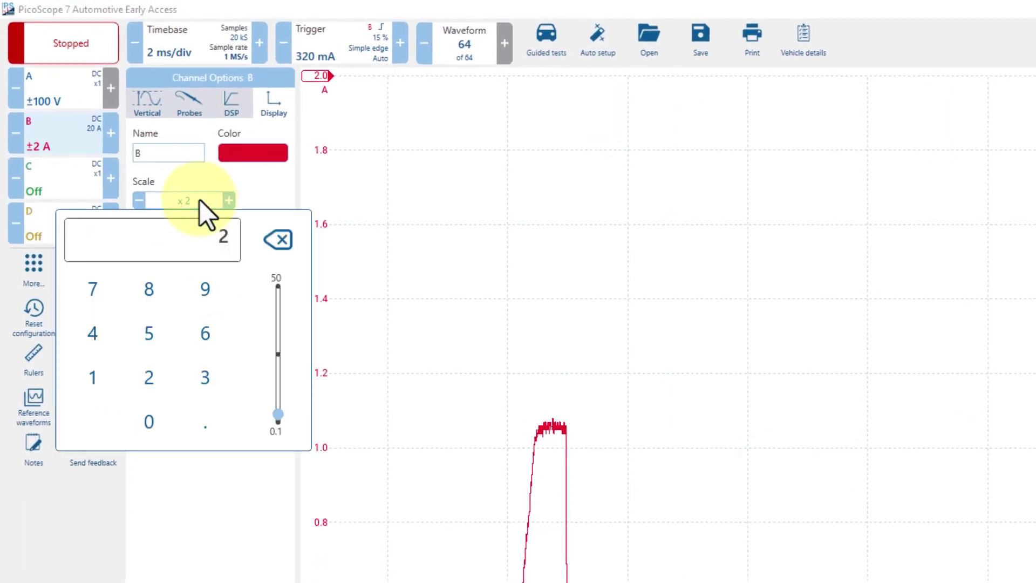
left_click(93, 377)
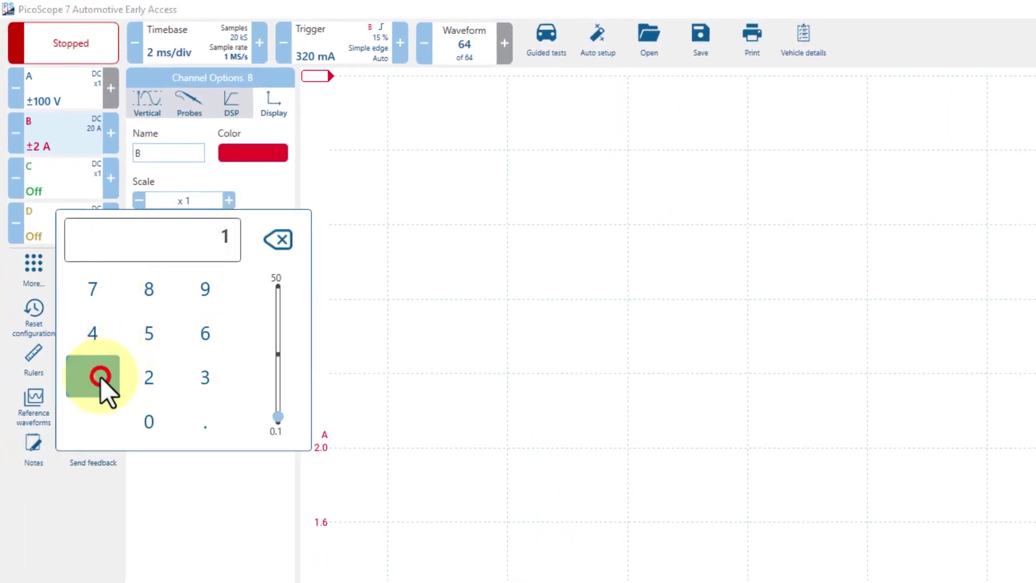
left_click(226, 499)
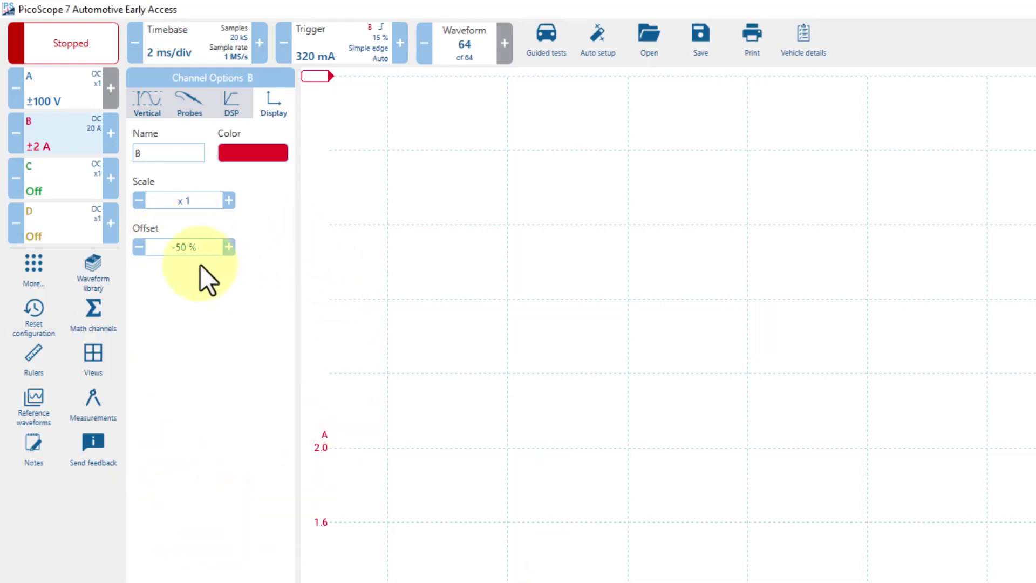
Reset channel B's offset to 0 % and hide the channel options panel
left_click(169, 246)
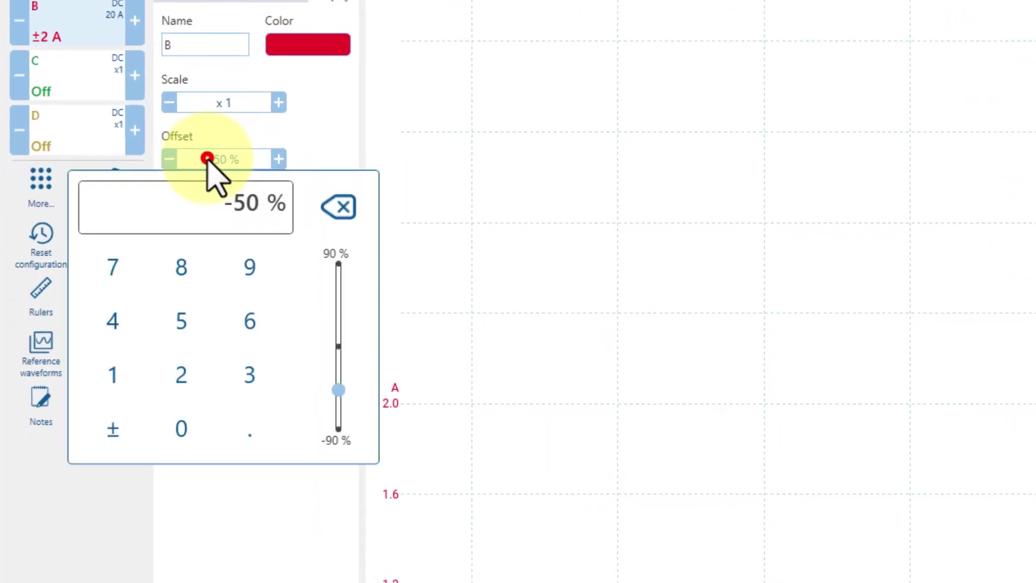
left_click(182, 429)
left_click(294, 513)
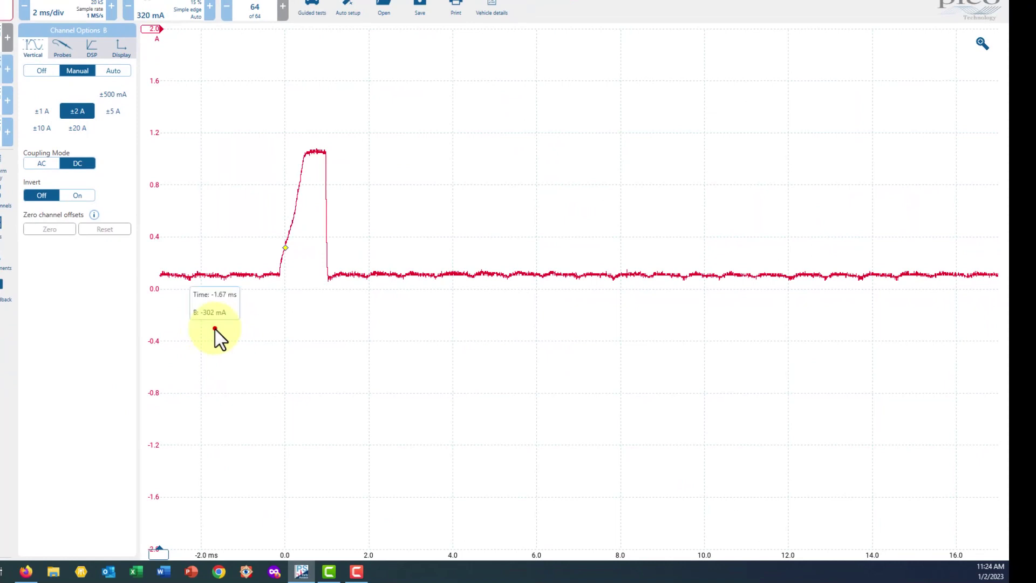
left_click(215, 329)
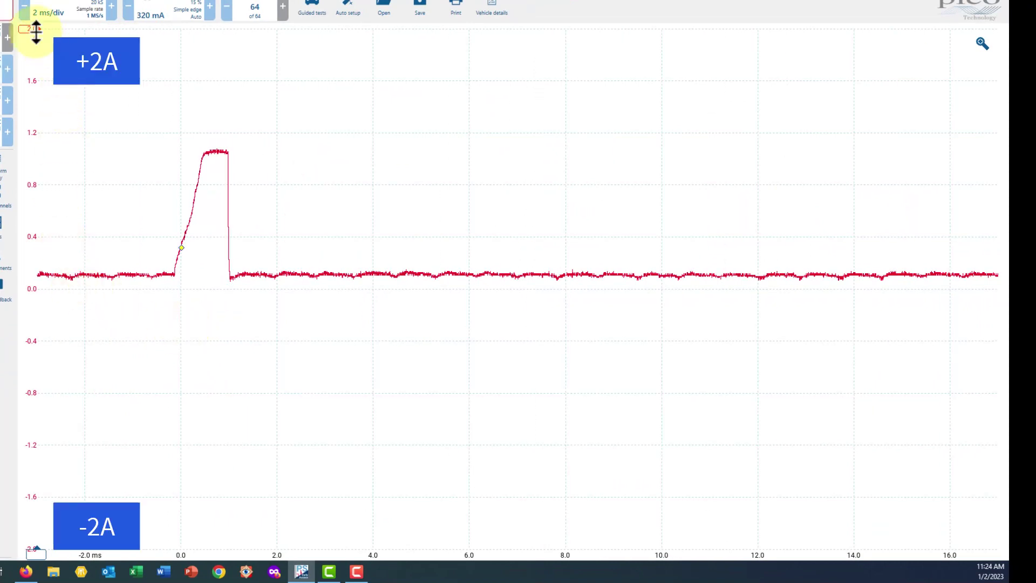